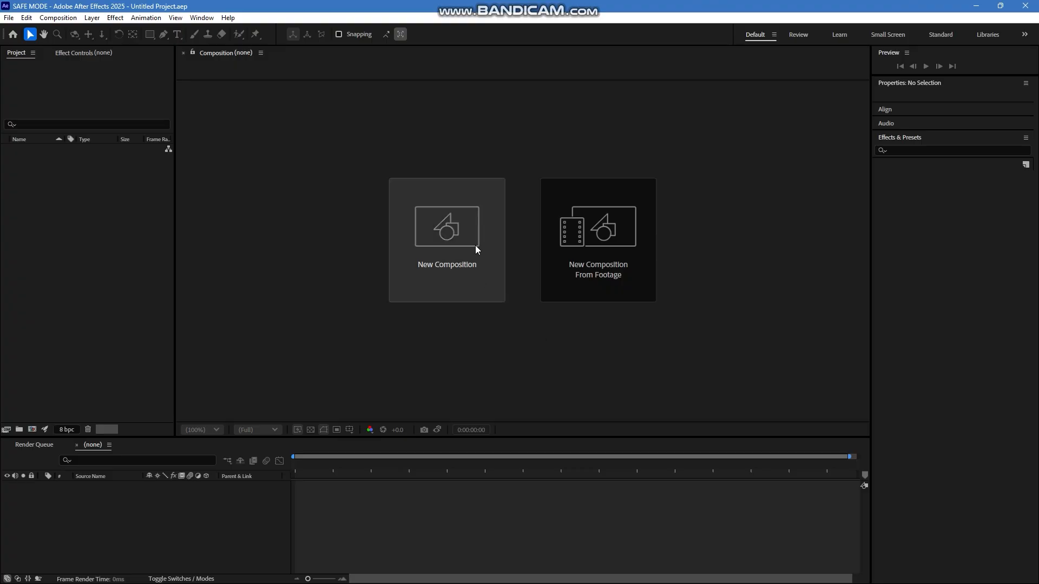
# Step: Create a new composition named Test that uses the Advanced 3D renderer
pyautogui.click(465, 236)
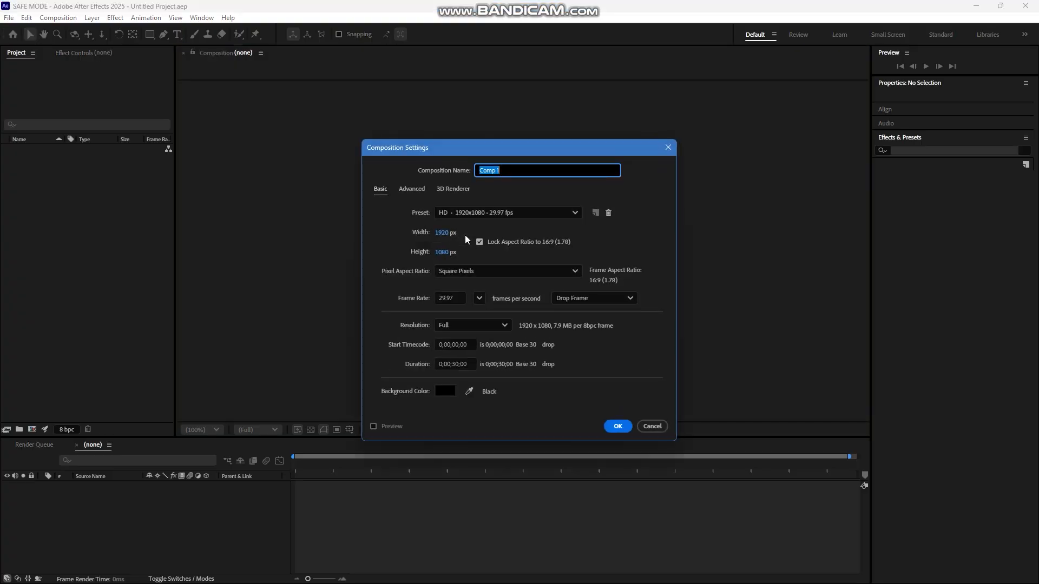
pyautogui.write('Test')
pyautogui.click(449, 190)
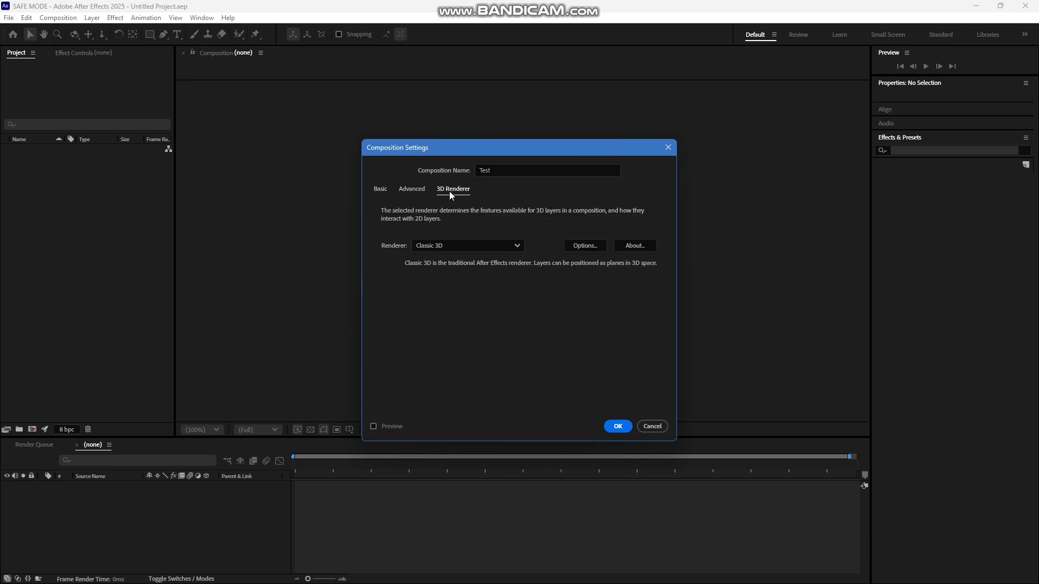
pyautogui.click(488, 244)
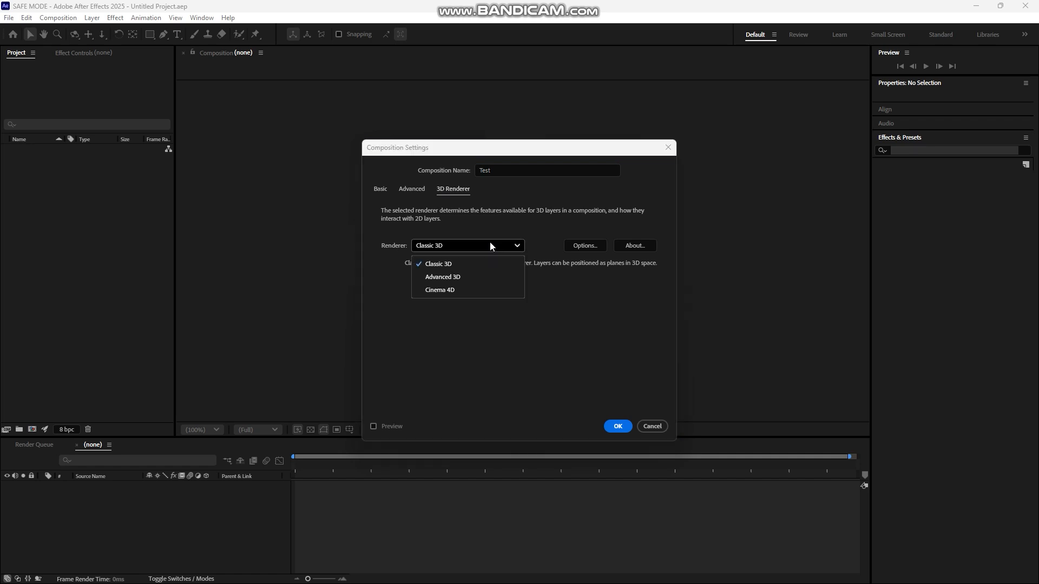
pyautogui.click(472, 276)
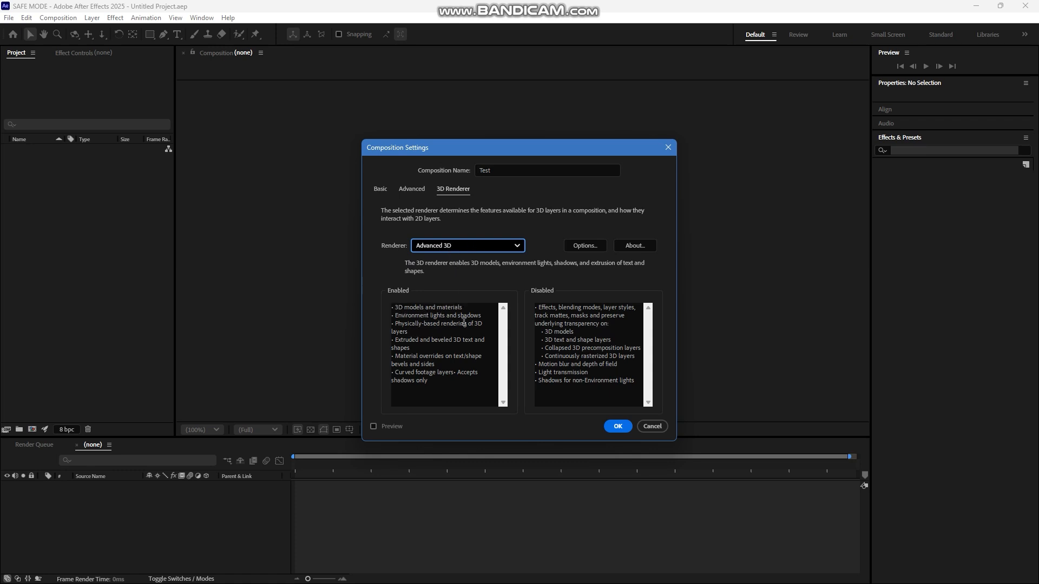
pyautogui.click(618, 426)
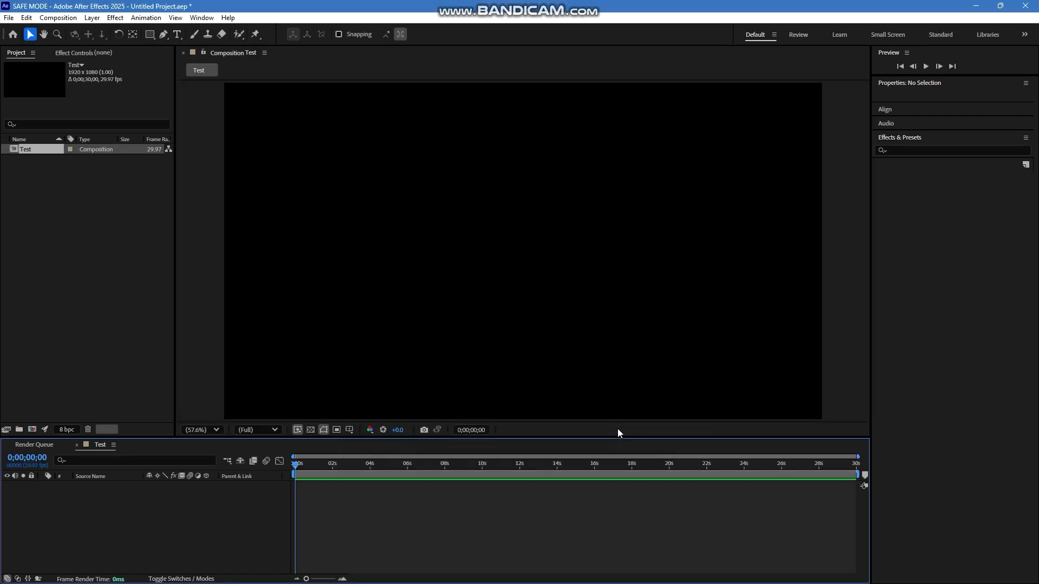
# Step: Import the 3D model 11803_Airplane_v1_l1.obj as footage from the airplane folder on the Desktop
pyautogui.doubleClick(84, 292)
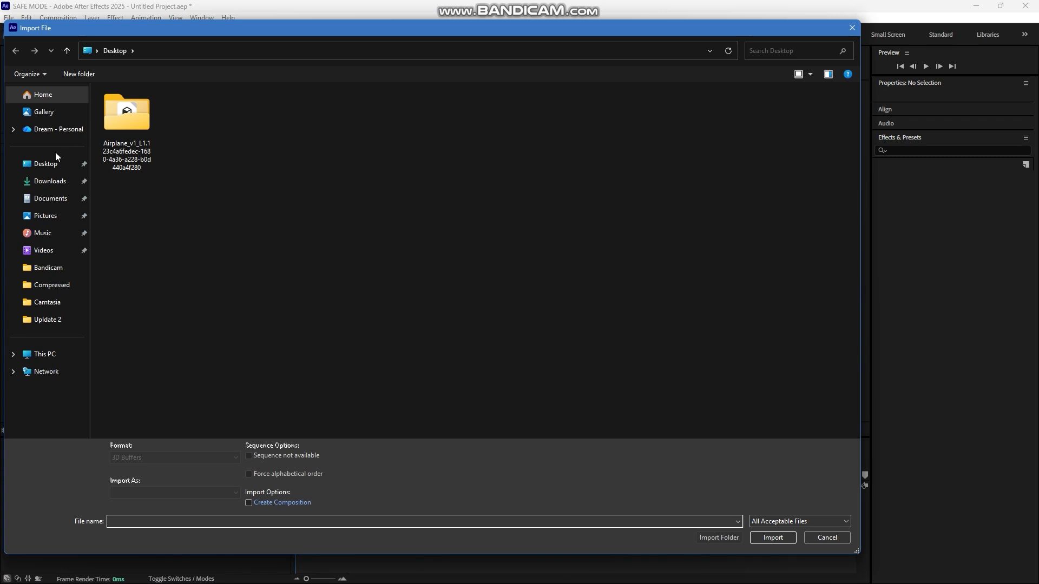
pyautogui.click(49, 163)
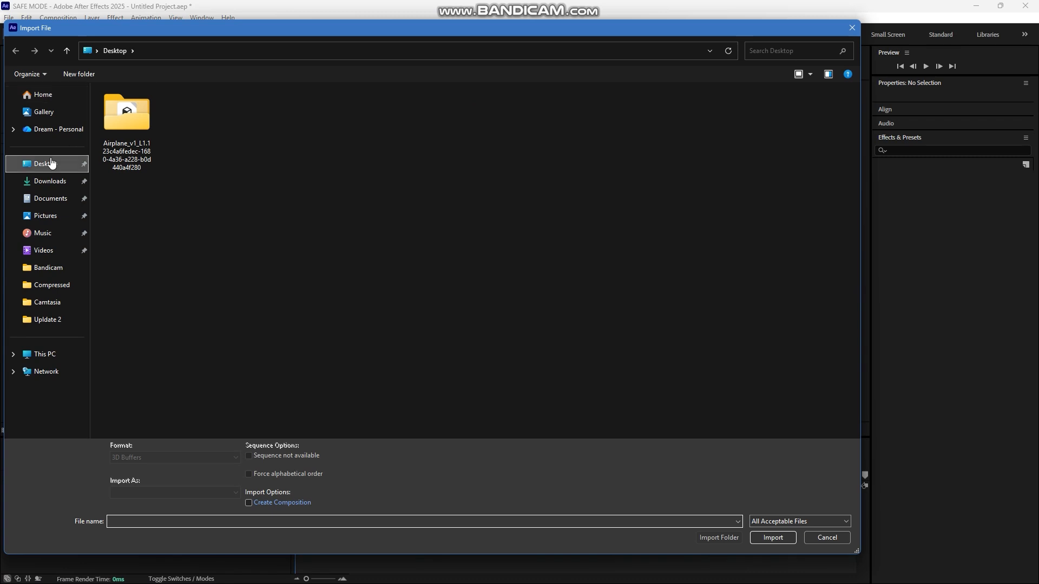
pyautogui.doubleClick(135, 112)
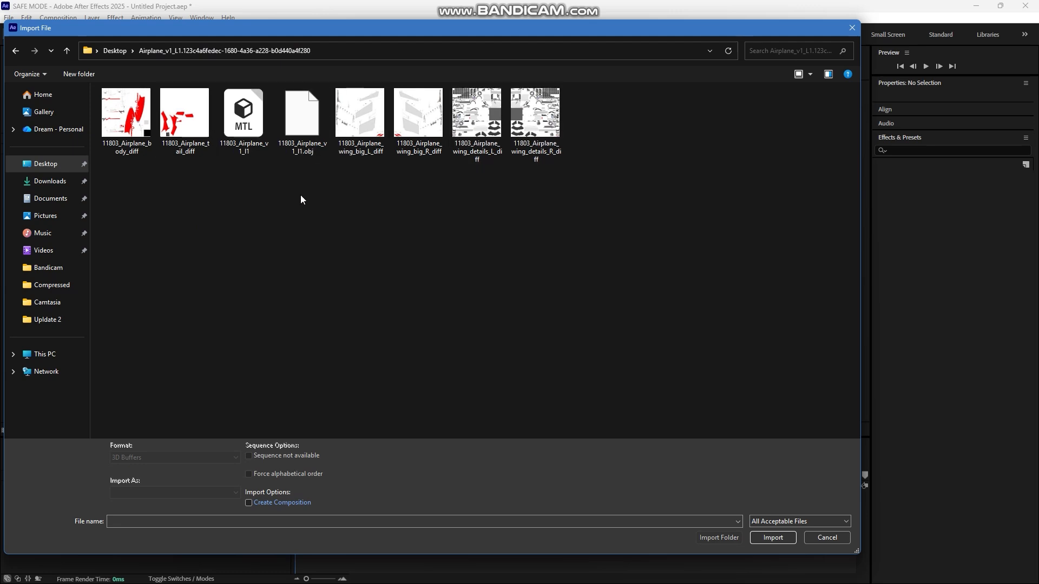
pyautogui.click(298, 133)
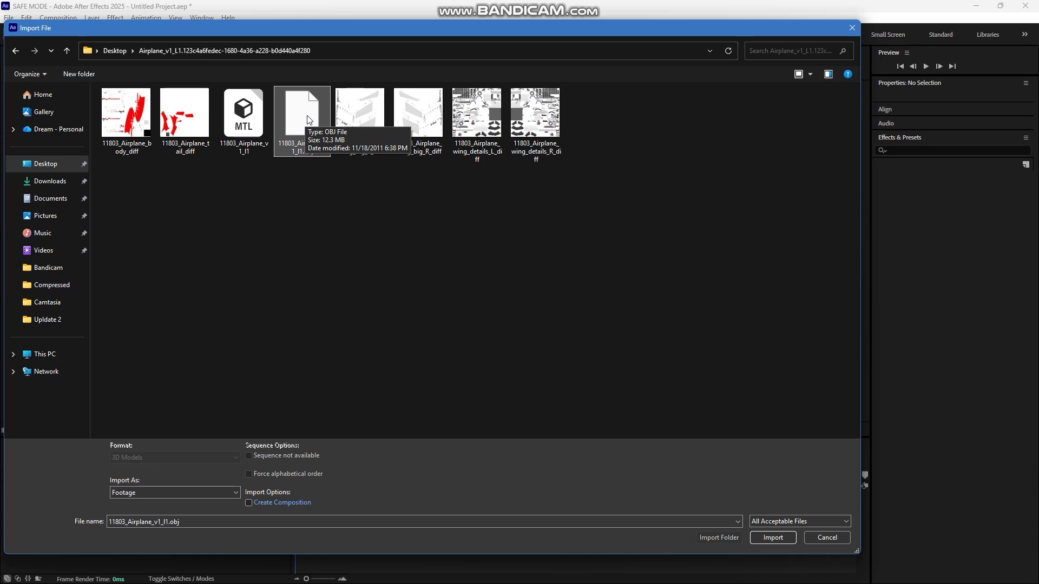
pyautogui.click(773, 534)
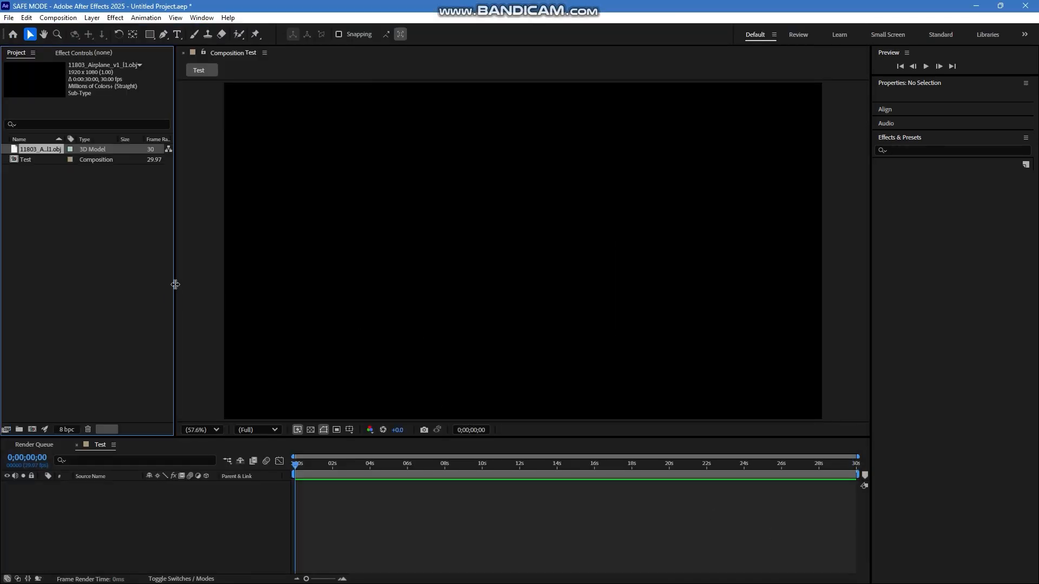
# Step: Add the airplane model to the Test composition, keeping Meters as model units and scaling it to comp size
pyautogui.moveTo(103, 412); pyautogui.dragTo(85, 515)
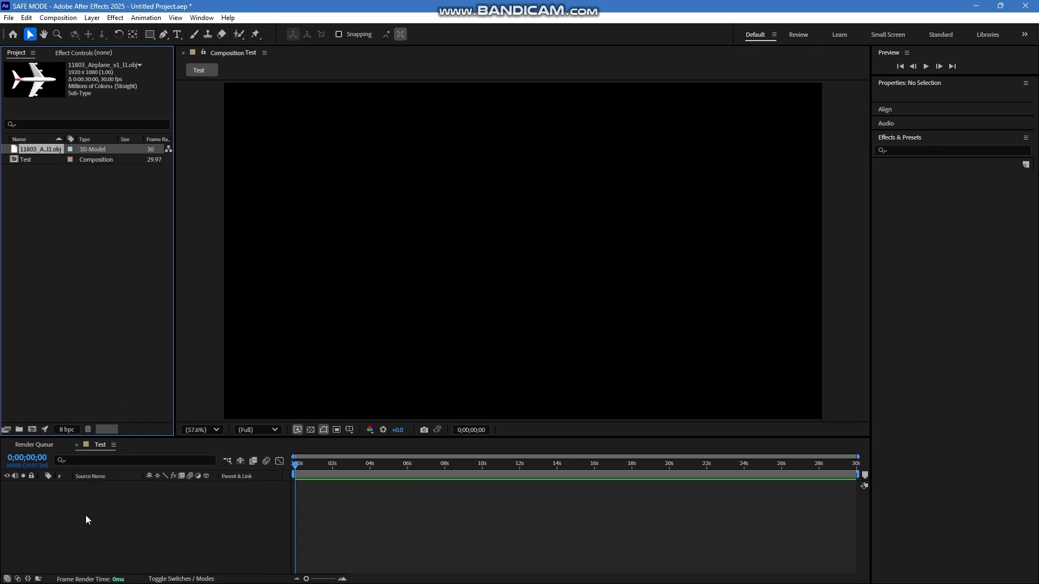
pyautogui.moveTo(492, 191); pyautogui.dragTo(453, 173)
pyautogui.click(409, 208)
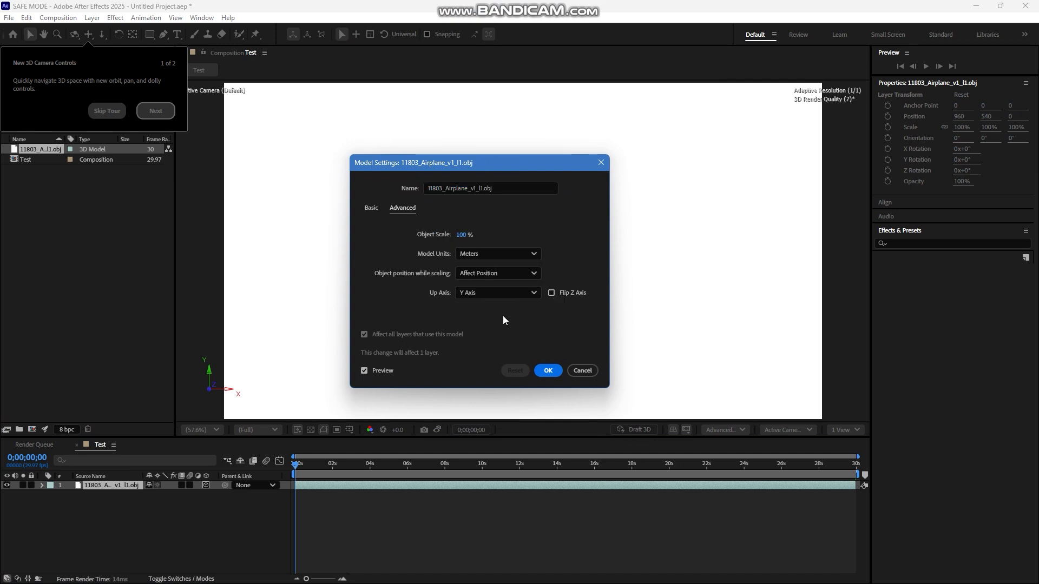
pyautogui.click(492, 254)
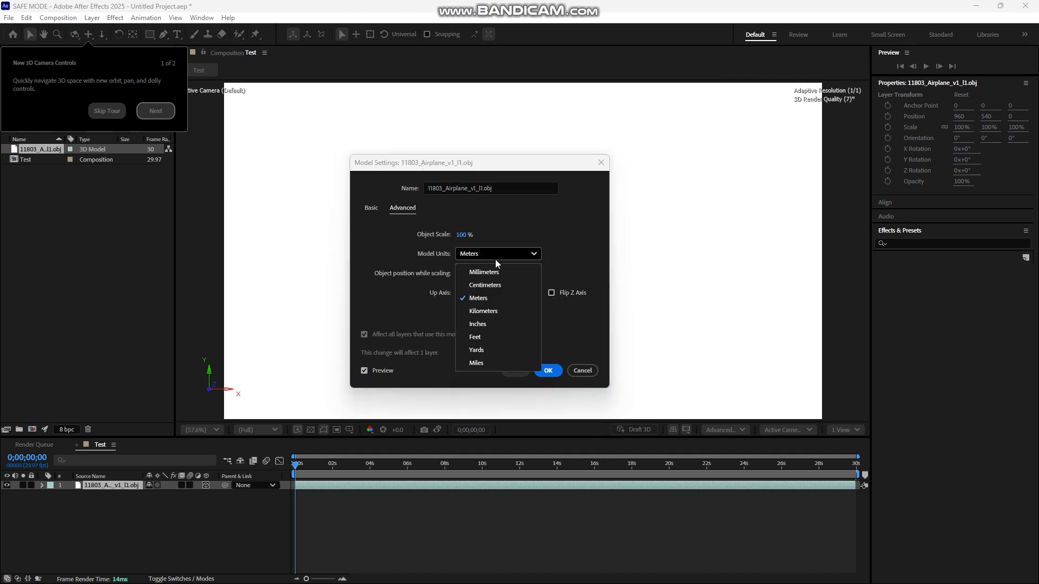
pyautogui.click(496, 300)
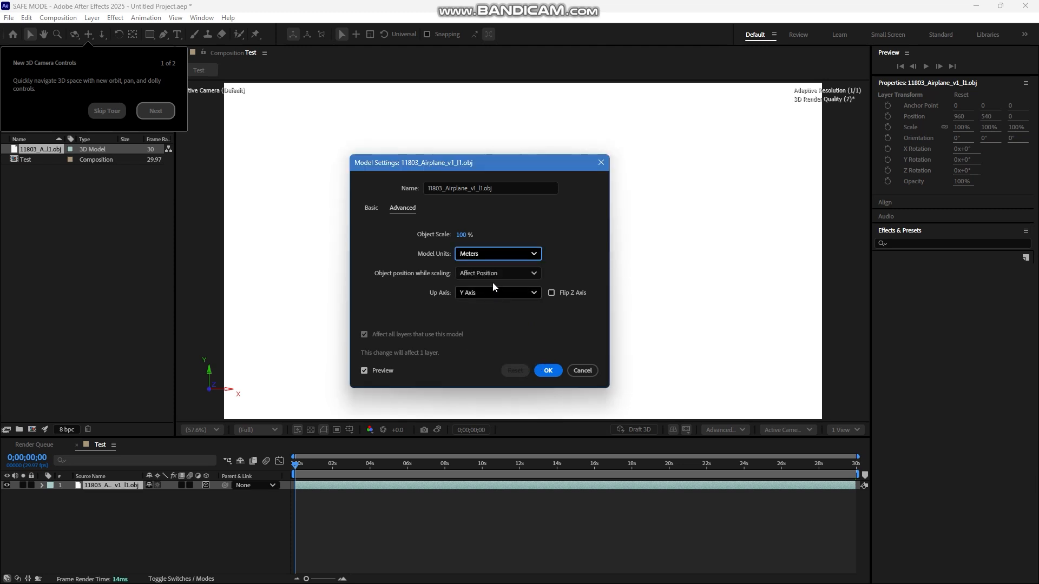
pyautogui.click(371, 209)
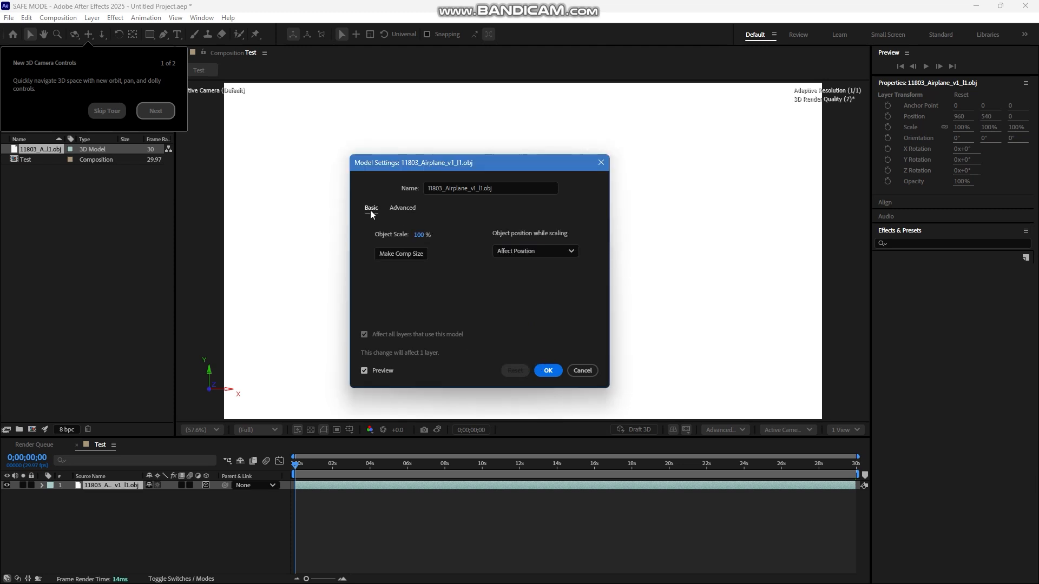
pyautogui.click(397, 255)
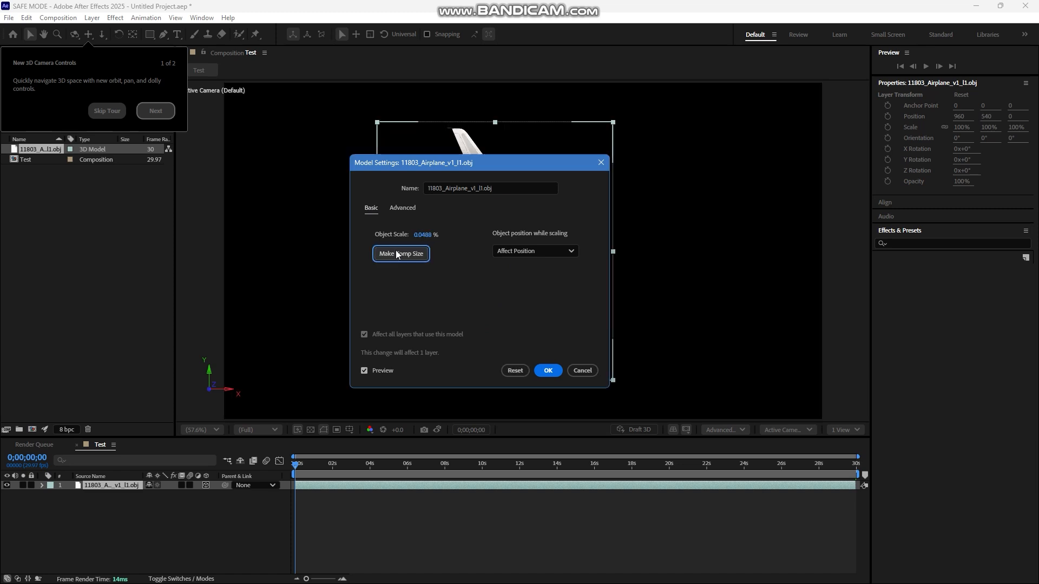
# Step: Set the airplane model's up axis to Z Axis in its model settings
pyautogui.moveTo(460, 163); pyautogui.dragTo(720, 132)
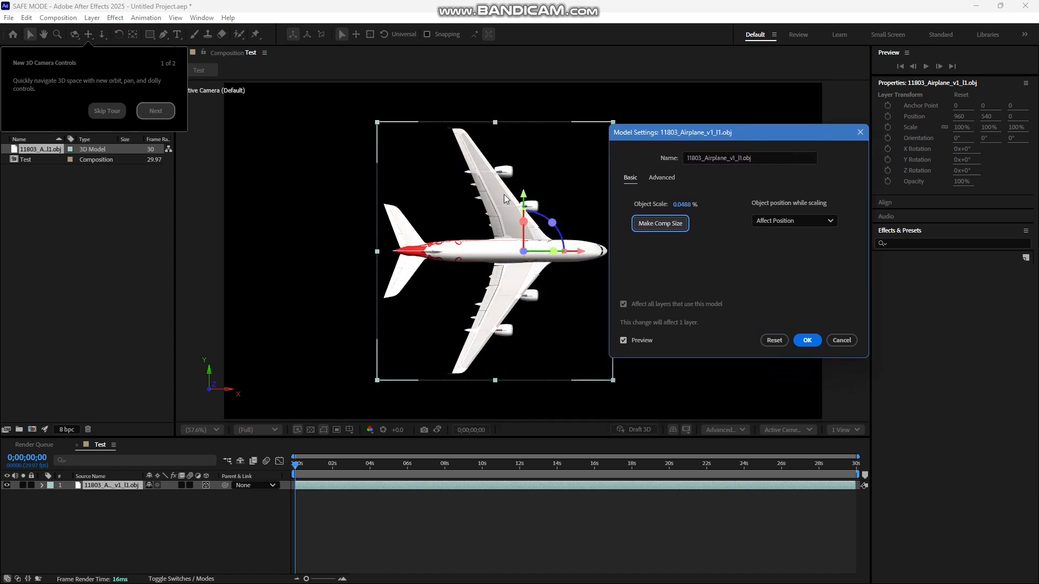
pyautogui.click(673, 181)
pyautogui.click(737, 263)
pyautogui.click(744, 293)
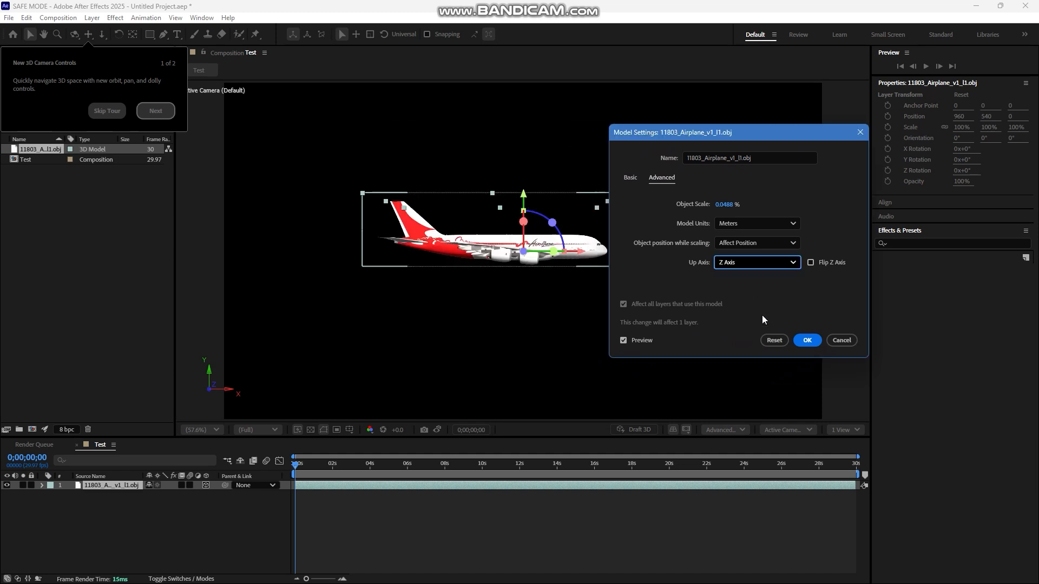
# Step: Set the object position while scaling to Do Not Affect Position, accept the model settings and skip the feature tour
pyautogui.click(634, 178)
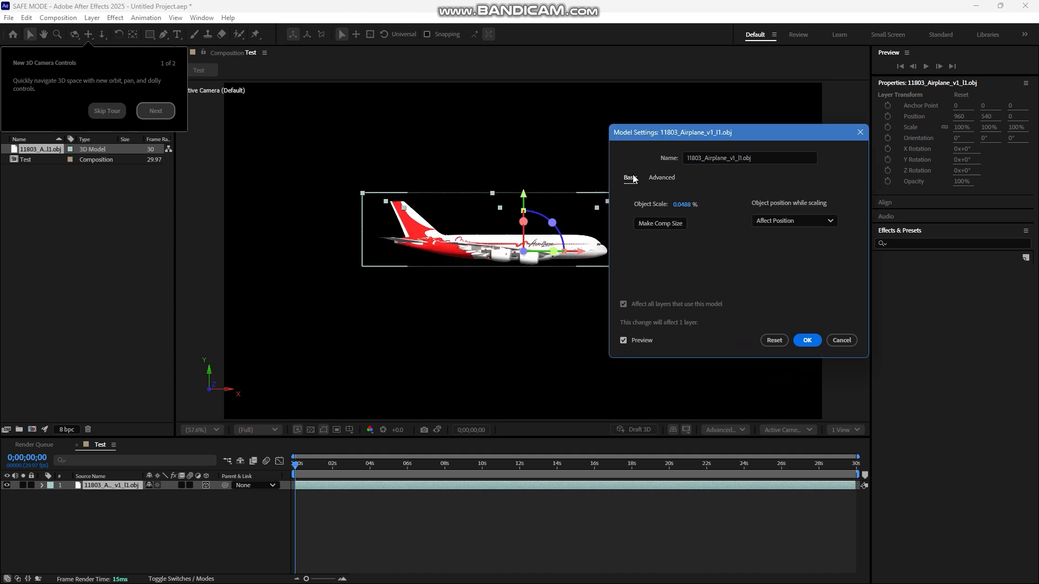
pyautogui.click(821, 221)
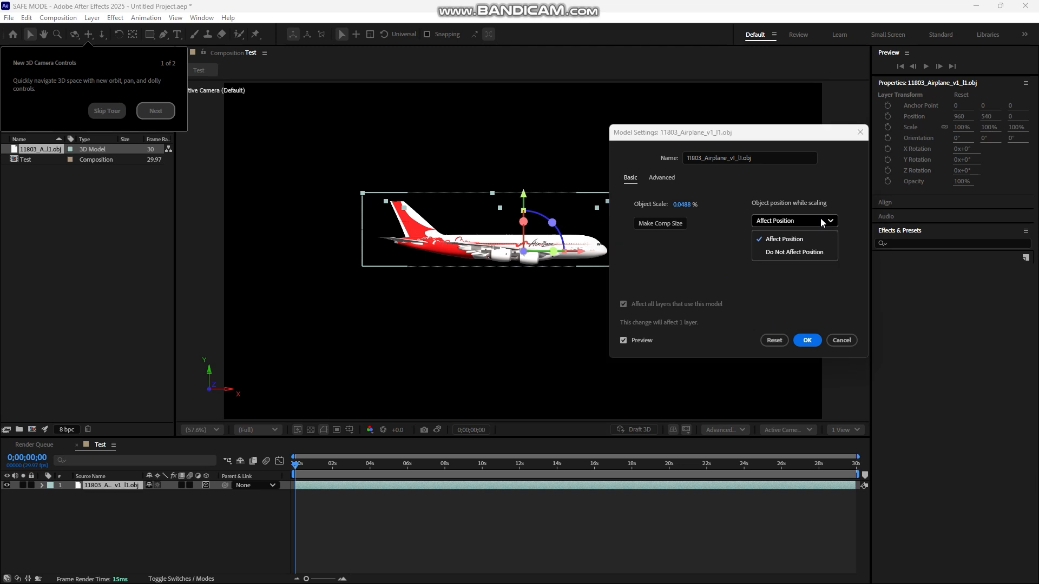
pyautogui.click(822, 251)
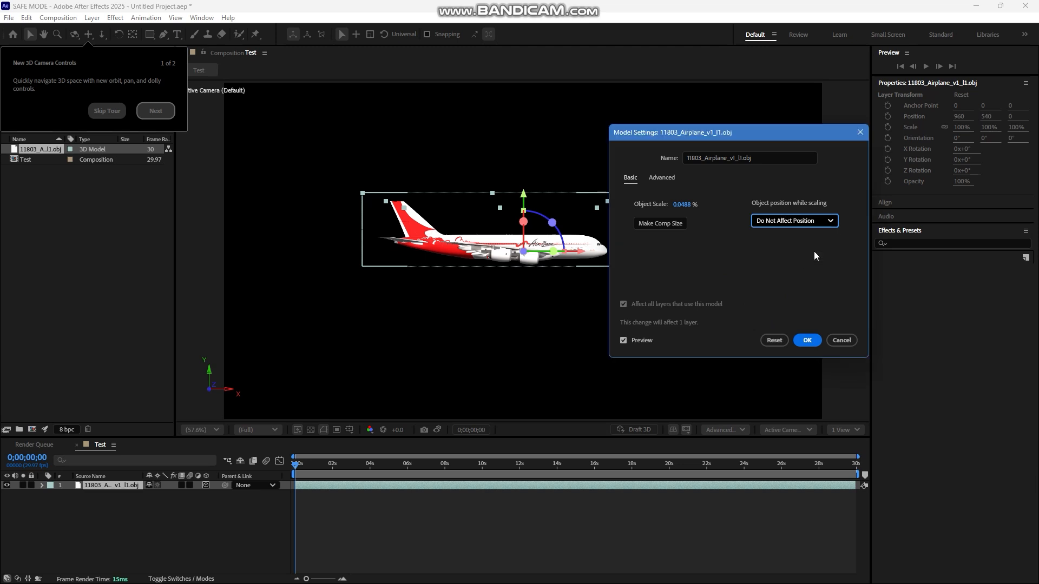
pyautogui.click(808, 341)
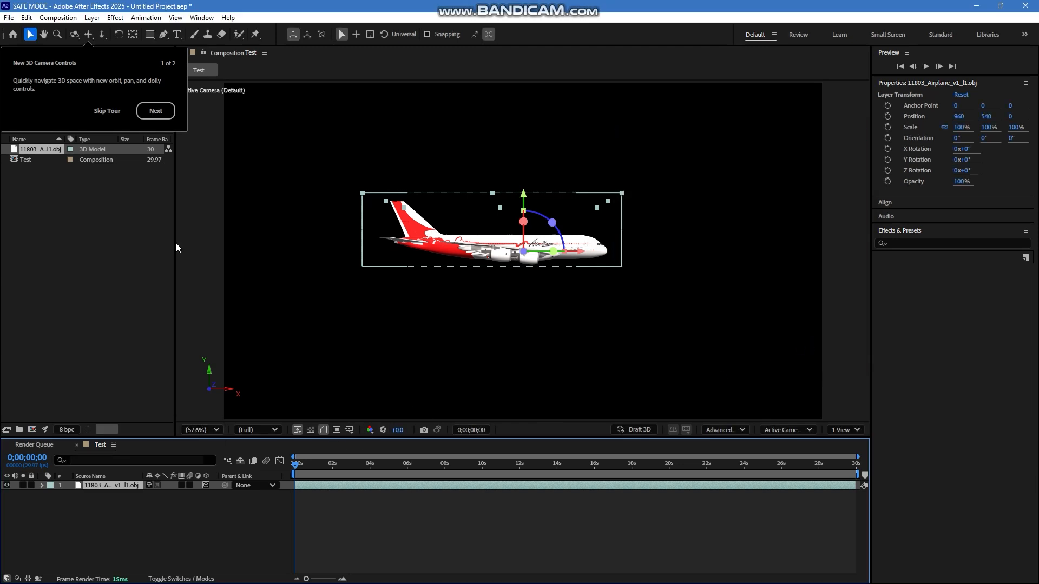
pyautogui.click(112, 114)
# Step: Add a two-node camera layer with the 35mm preset to the Test composition
pyautogui.rightClick(183, 534)
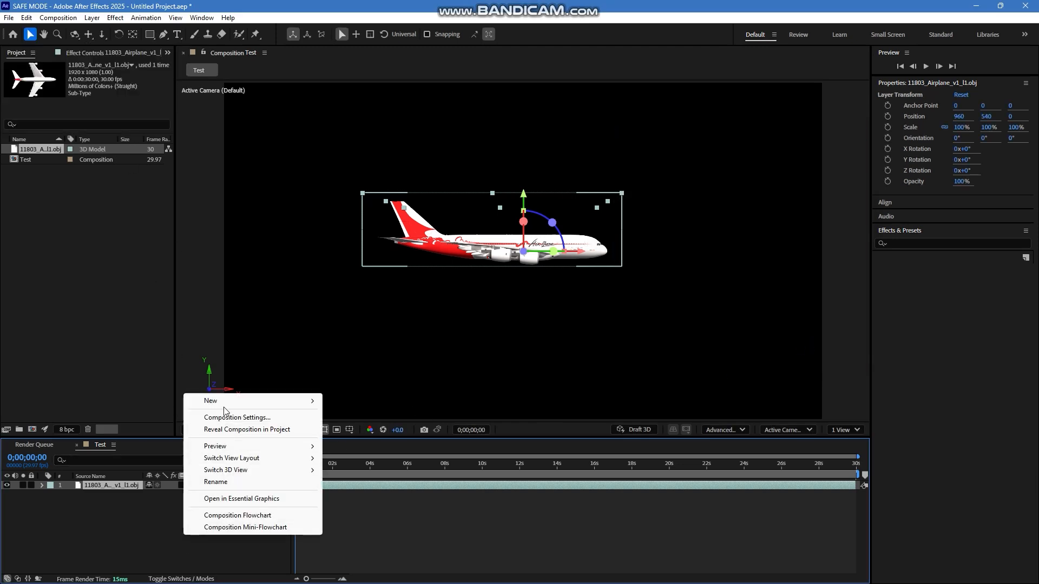
pyautogui.moveTo(245, 400)
pyautogui.click(370, 451)
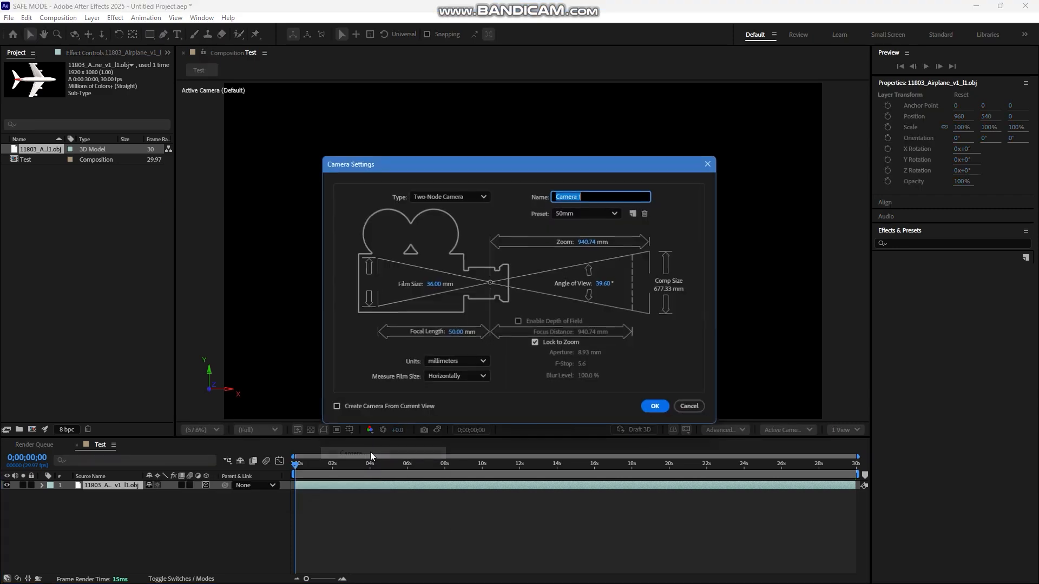
pyautogui.click(584, 214)
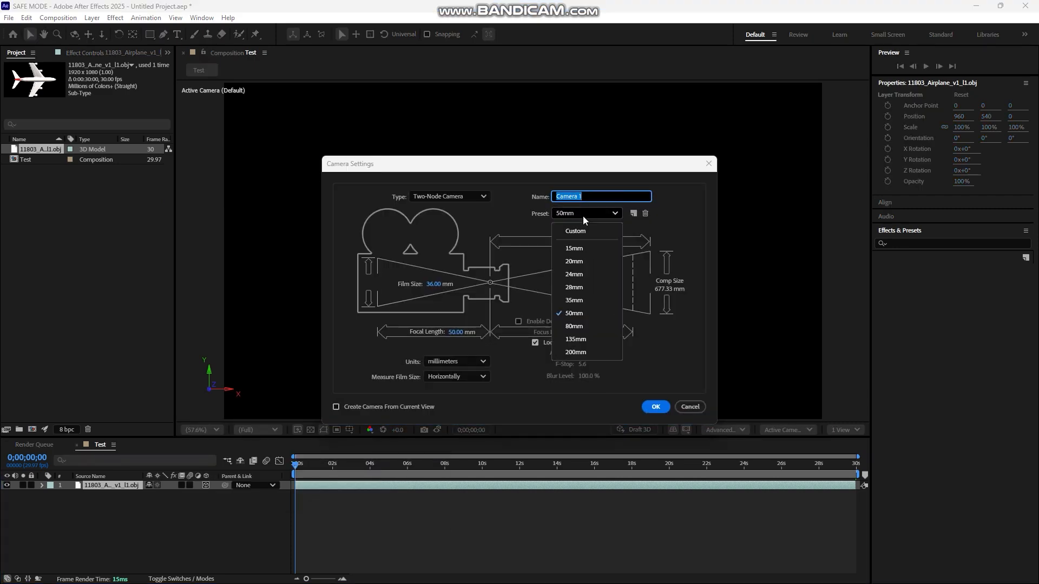
pyautogui.click(580, 301)
pyautogui.click(655, 407)
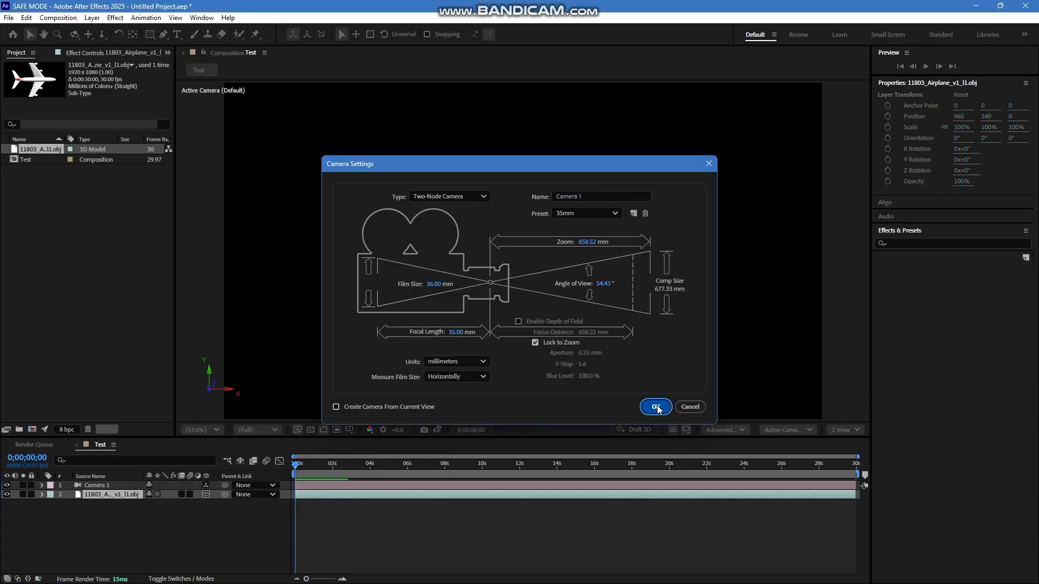
# Step: Select the airplane layer, dismiss the Properties panel tip and shift the model along its X and Y axes to about 967, 539
pyautogui.click(105, 494)
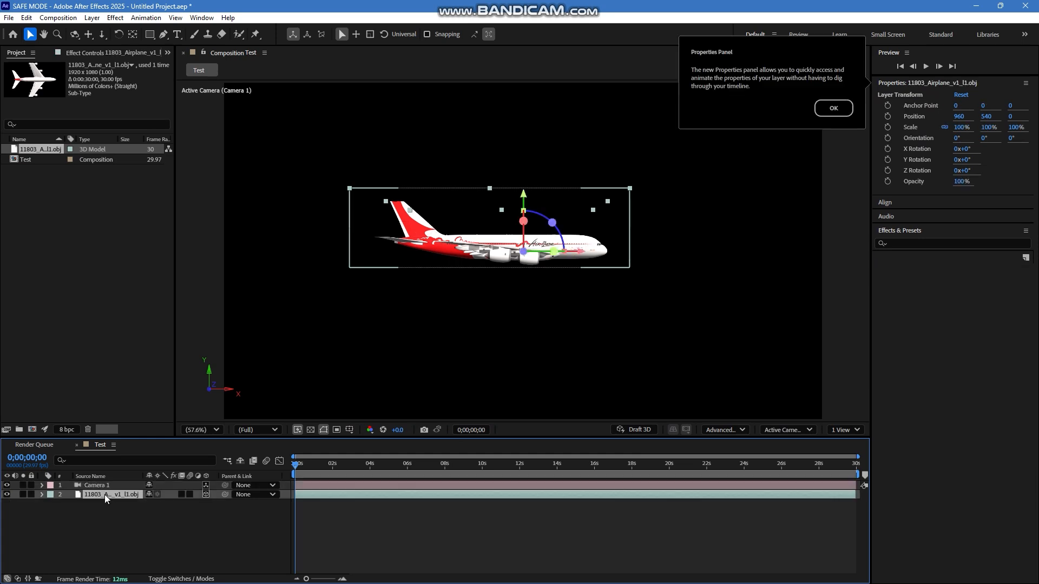
pyautogui.click(834, 112)
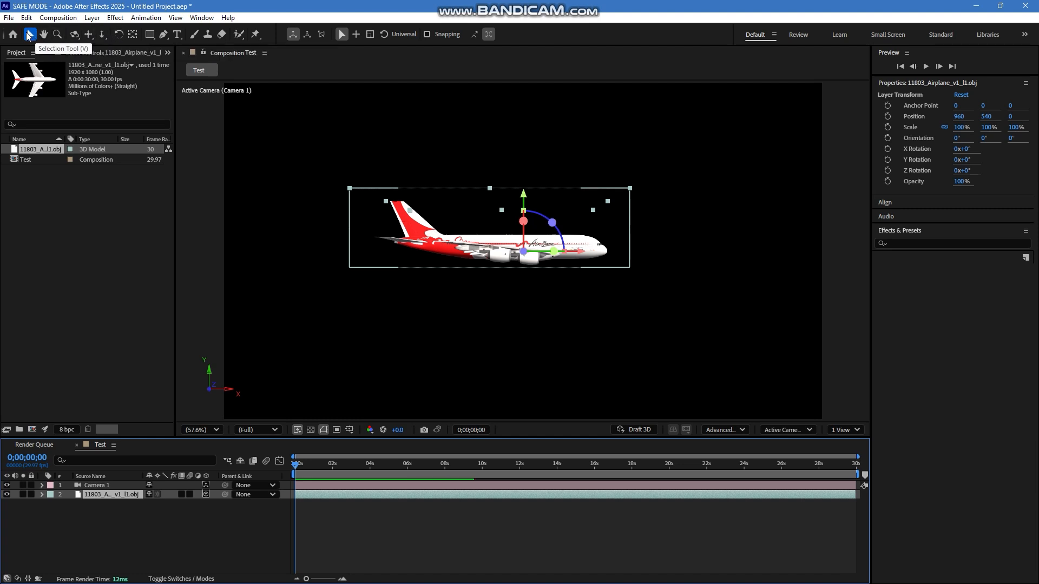
pyautogui.moveTo(576, 256); pyautogui.dragTo(526, 257)
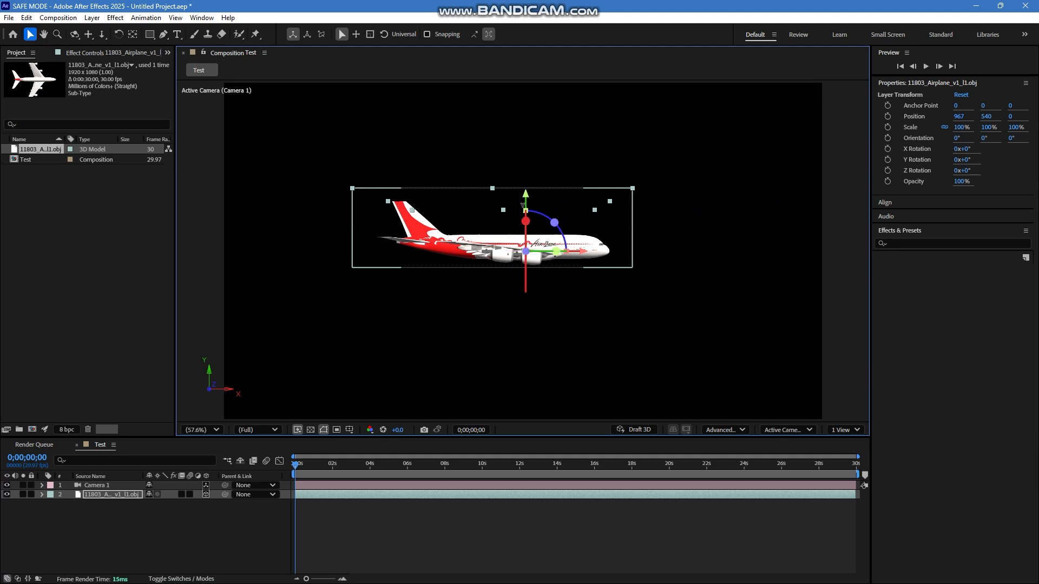
pyautogui.moveTo(528, 198)
pyautogui.mouseDown()
pyautogui.moveTo(529, 270)
pyautogui.moveTo(528, 201)
pyautogui.mouseUp()
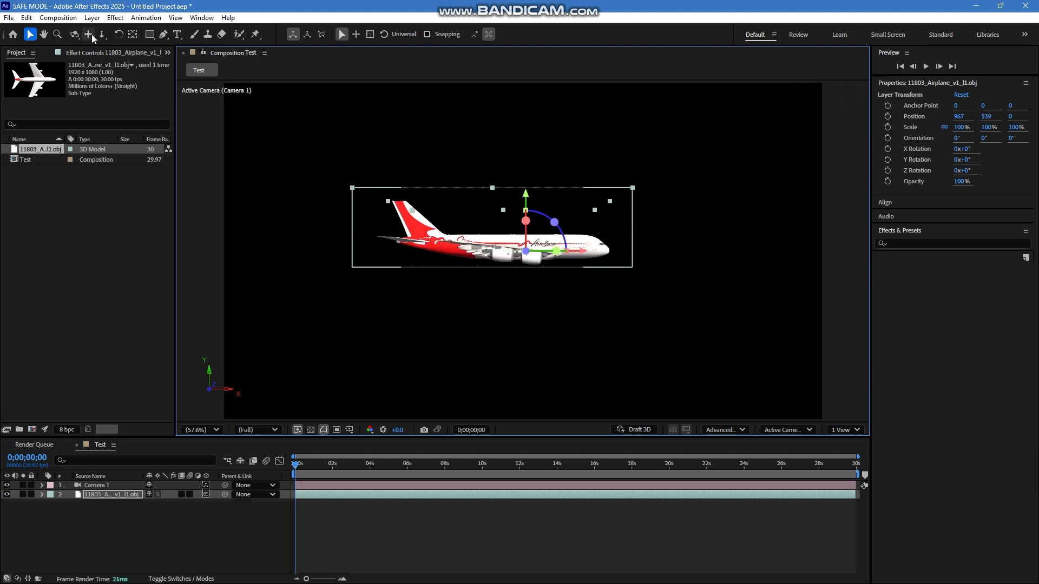
# Step: Rotate the airplane about its vertical axis to face the opposite way, with an orientation of about 180°, 2.4°, 180°
pyautogui.click(118, 34)
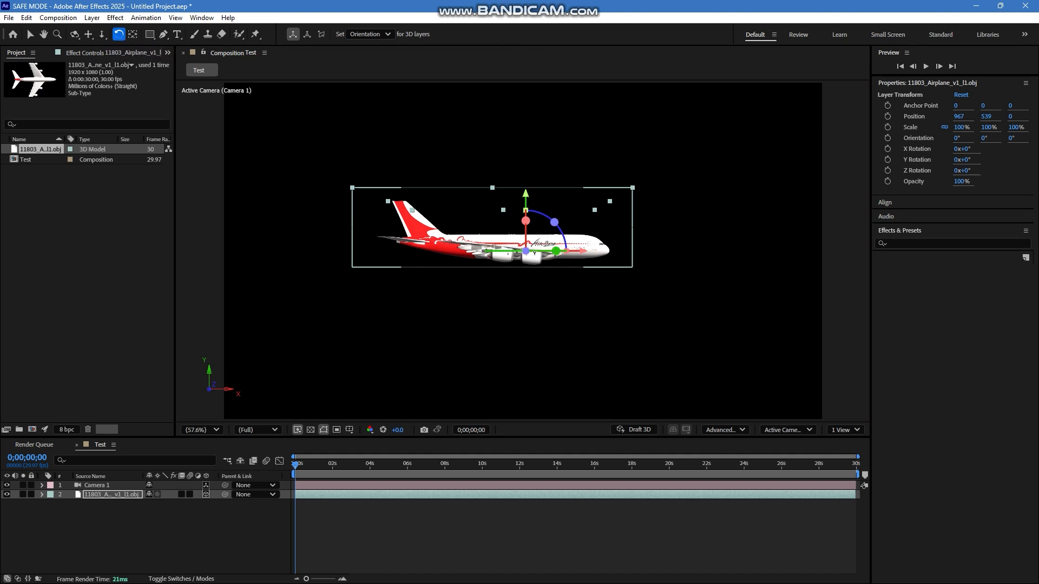
pyautogui.moveTo(540, 251)
pyautogui.mouseDown()
pyautogui.moveTo(519, 251)
pyautogui.moveTo(563, 251)
pyautogui.moveTo(531, 252)
pyautogui.moveTo(540, 254)
pyautogui.mouseUp()
pyautogui.moveTo(453, 250); pyautogui.dragTo(452, 251)
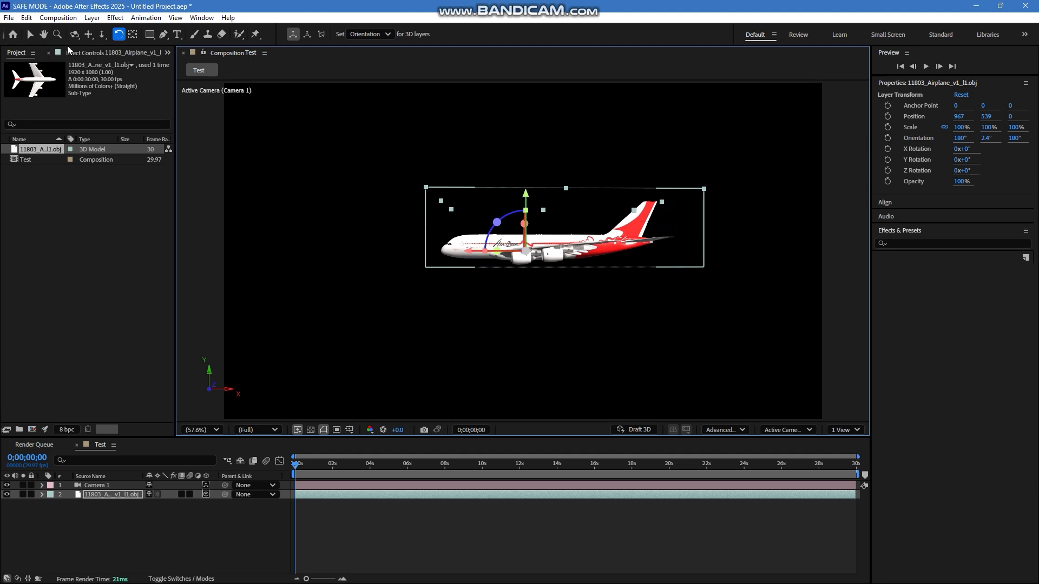
# Step: Dolly the camera closer to the airplane, and pan and orbit it to a tilted view with the airplane lower in the frame
pyautogui.click(102, 34)
pyautogui.moveTo(476, 271); pyautogui.dragTo(477, 244)
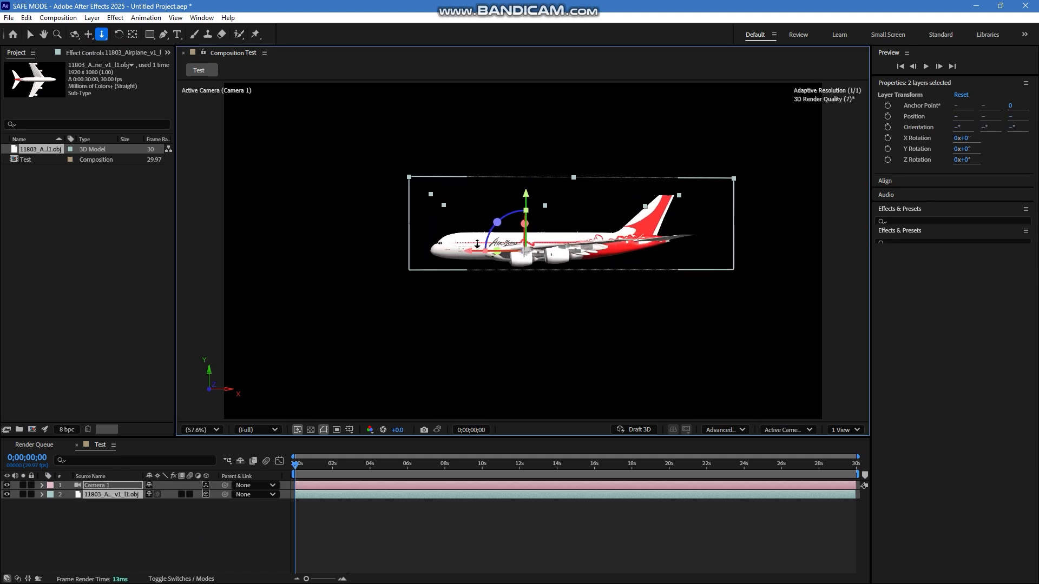
pyautogui.click(88, 35)
pyautogui.moveTo(538, 228); pyautogui.dragTo(543, 185)
pyautogui.press('c')
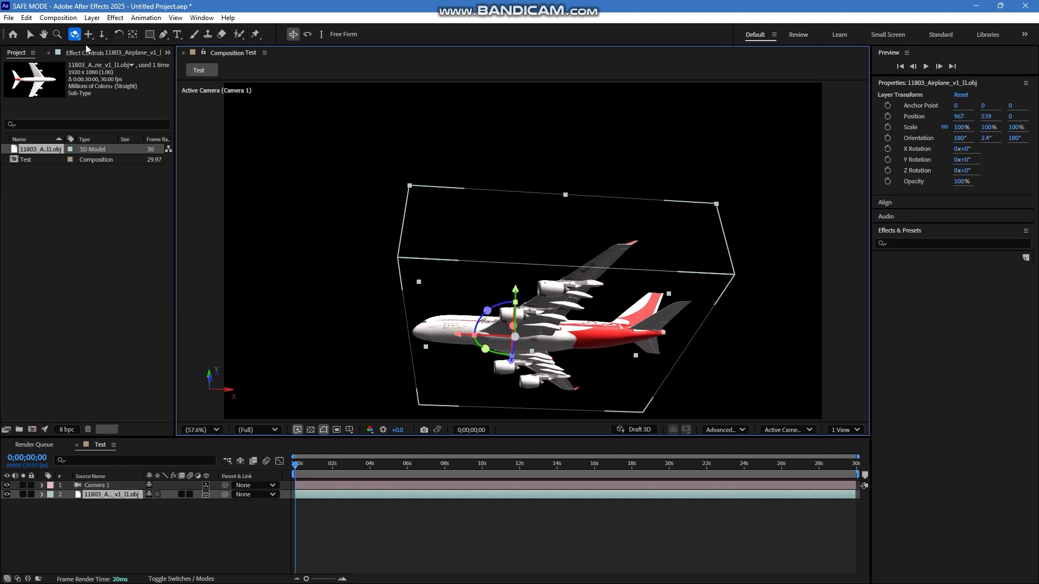
pyautogui.click(88, 34)
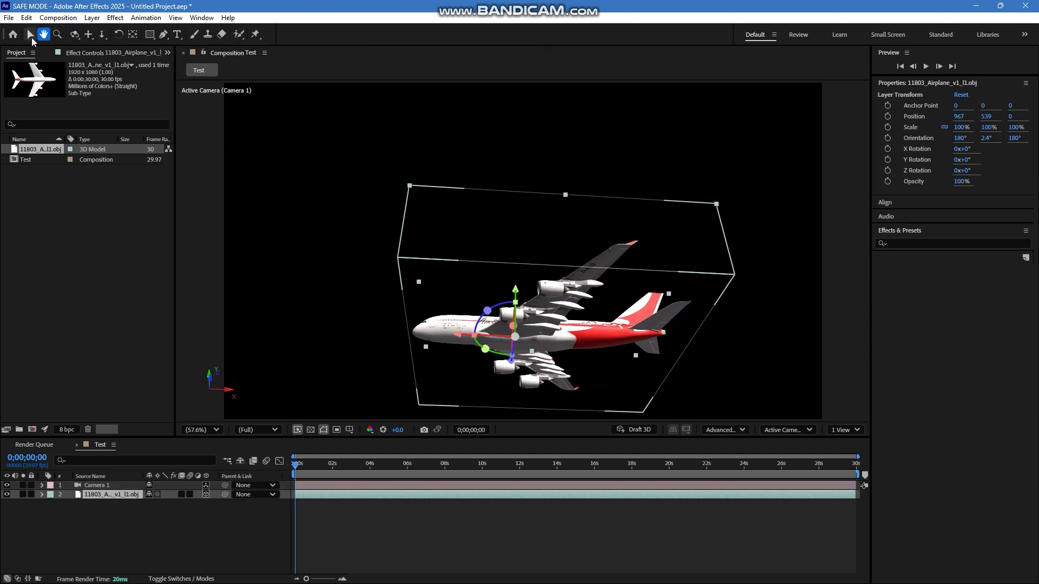
# Step: Raise the airplane along its Y axis to a Y position of about 226.8
pyautogui.click(30, 34)
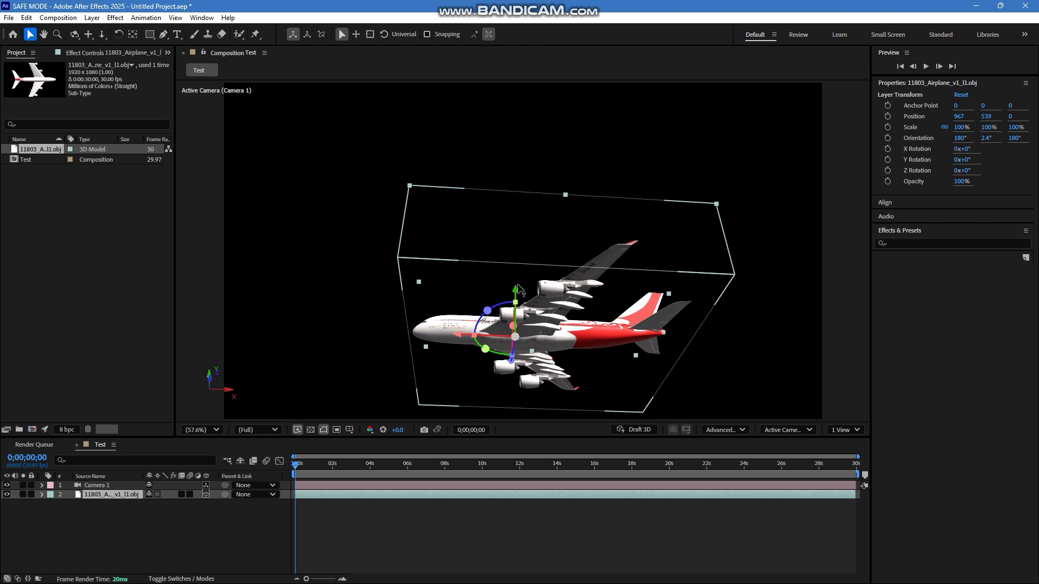
pyautogui.moveTo(518, 294); pyautogui.dragTo(517, 203)
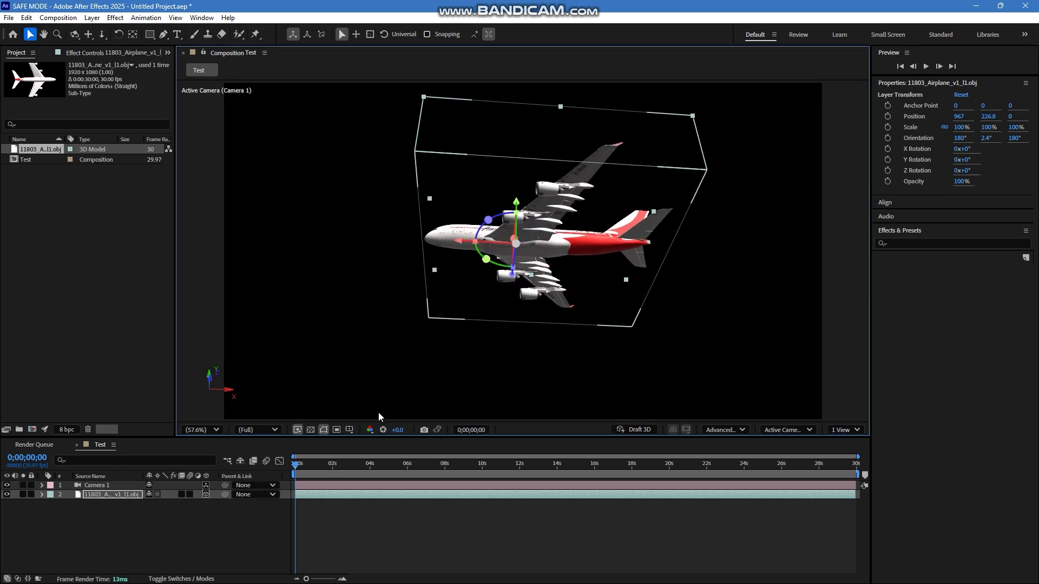
# Step: Move the airplane along X past the frame's right edge to about 2190.2, 226.8, 51.3 and keyframe its Position at 0;00;00;00
pyautogui.moveTo(320, 463); pyautogui.dragTo(272, 476)
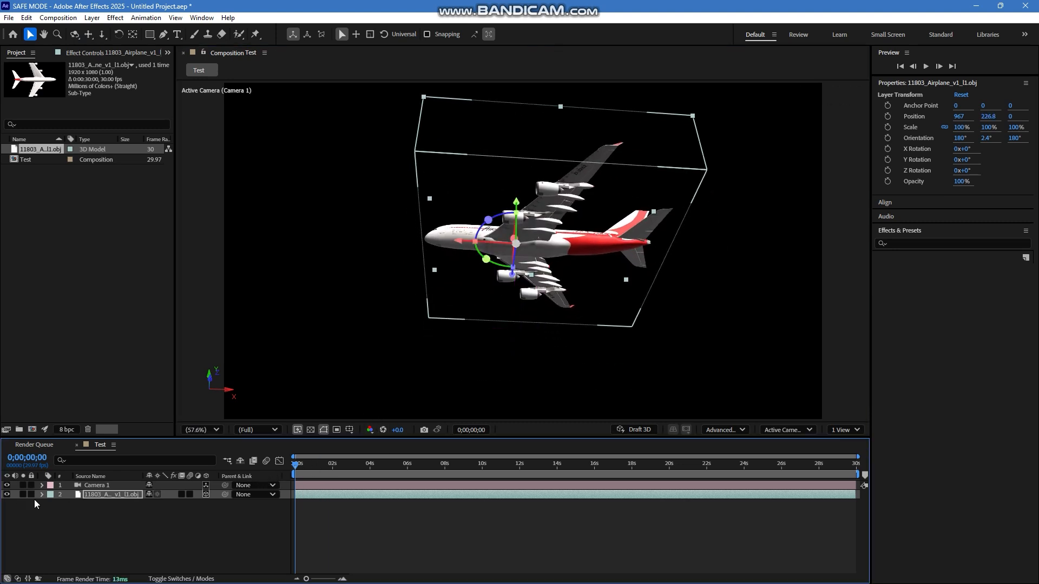
pyautogui.click(103, 488)
pyautogui.click(104, 497)
pyautogui.press('p')
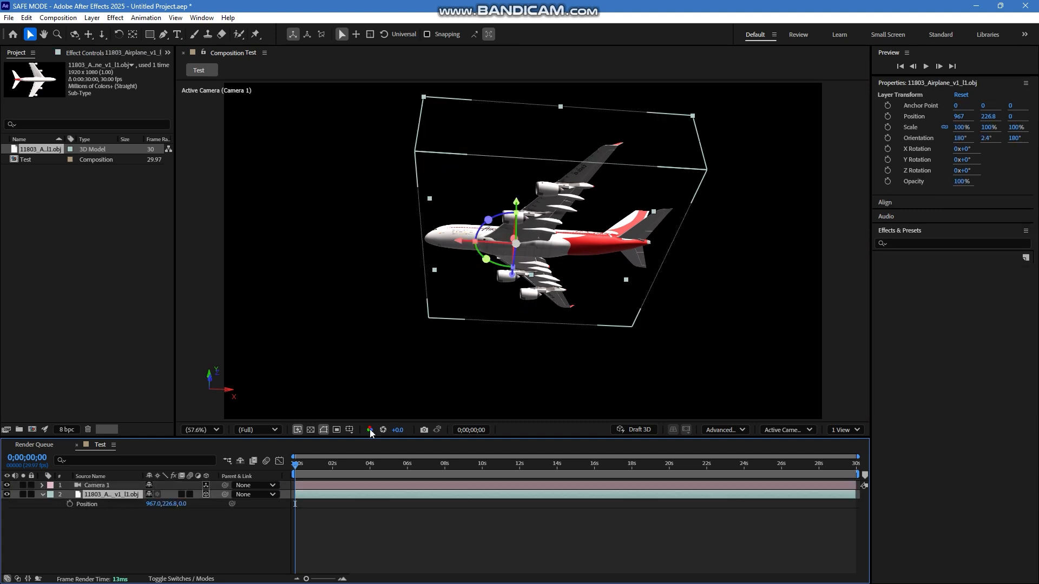
pyautogui.moveTo(470, 242); pyautogui.dragTo(889, 319)
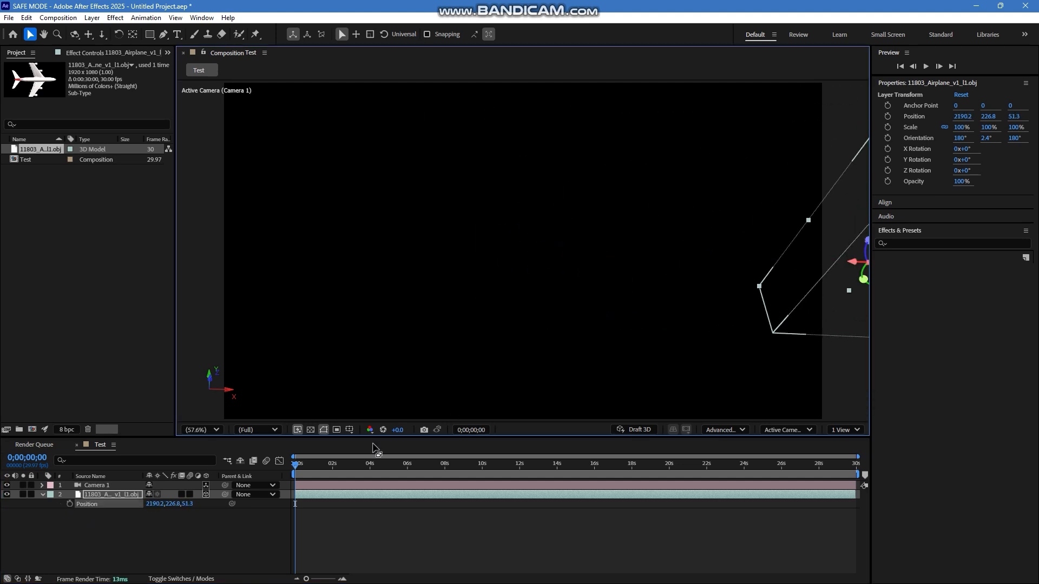
pyautogui.click(69, 504)
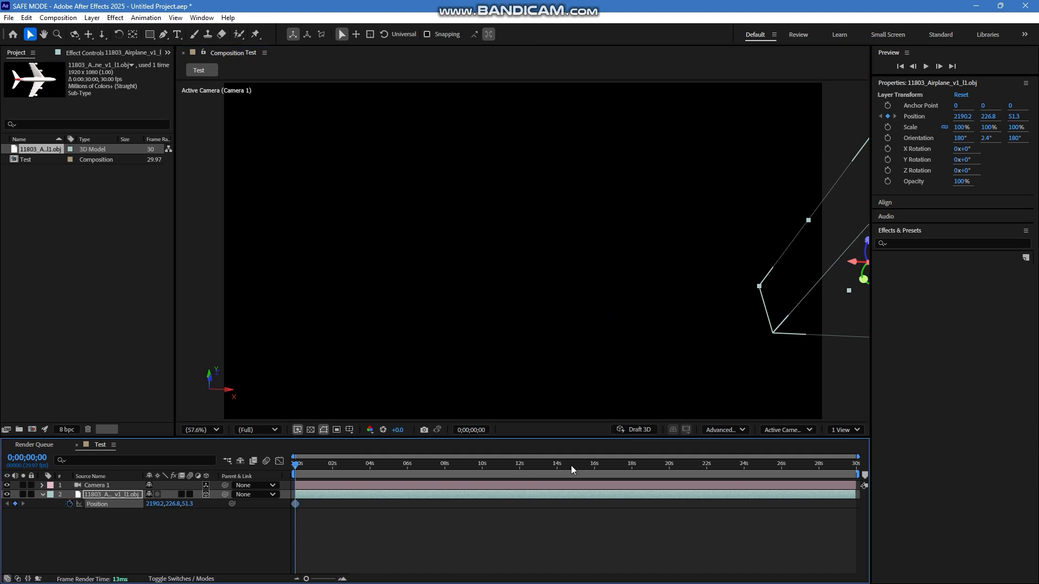
# Step: Shorten the Test composition's duration to 3 seconds
pyautogui.moveTo(395, 466); pyautogui.dragTo(420, 475)
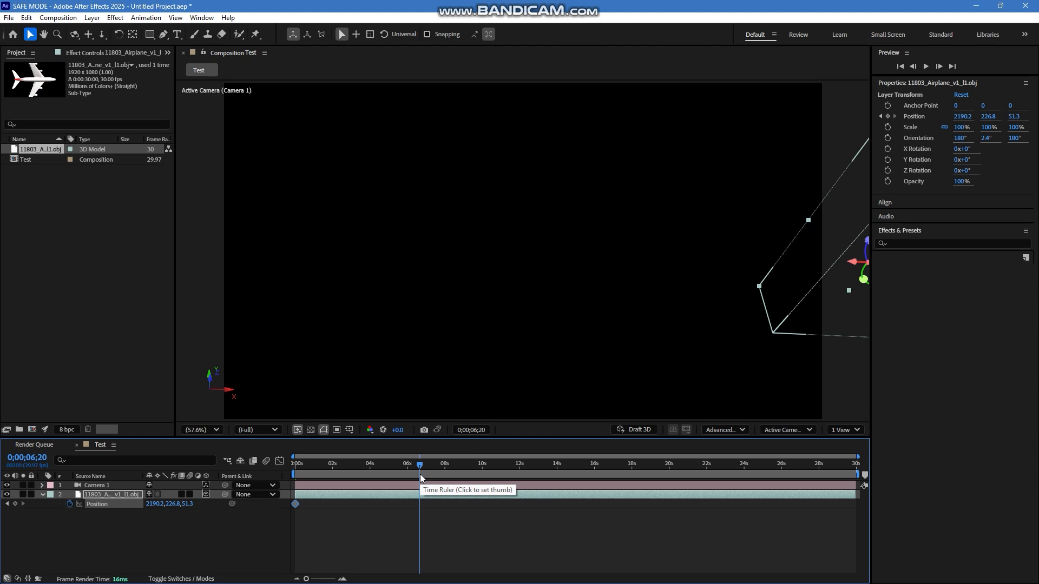
pyautogui.hotkey('ctrl', 'k')
pyautogui.click(459, 369)
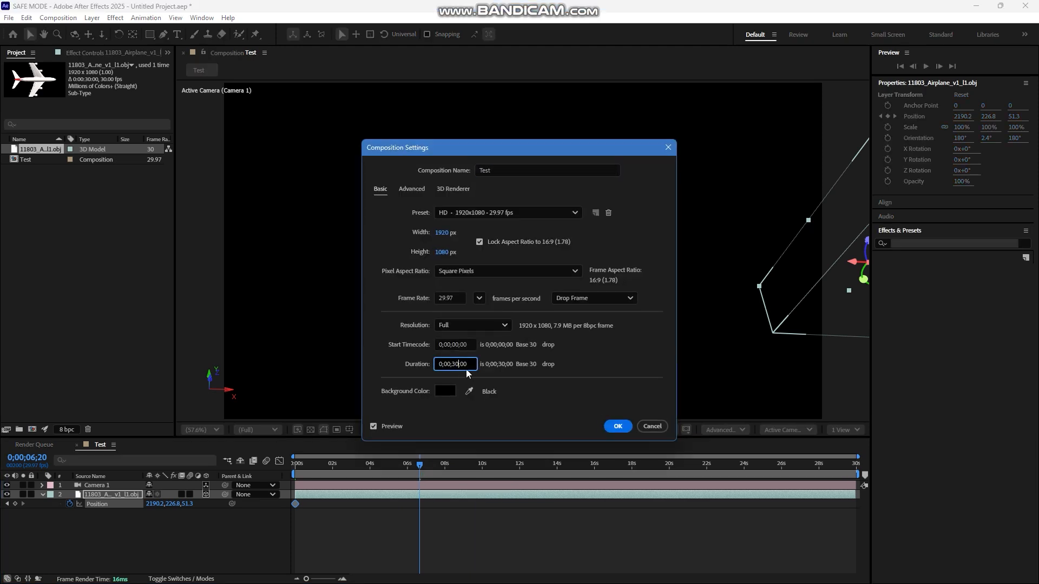
pyautogui.write('3')
pyautogui.press('Return')
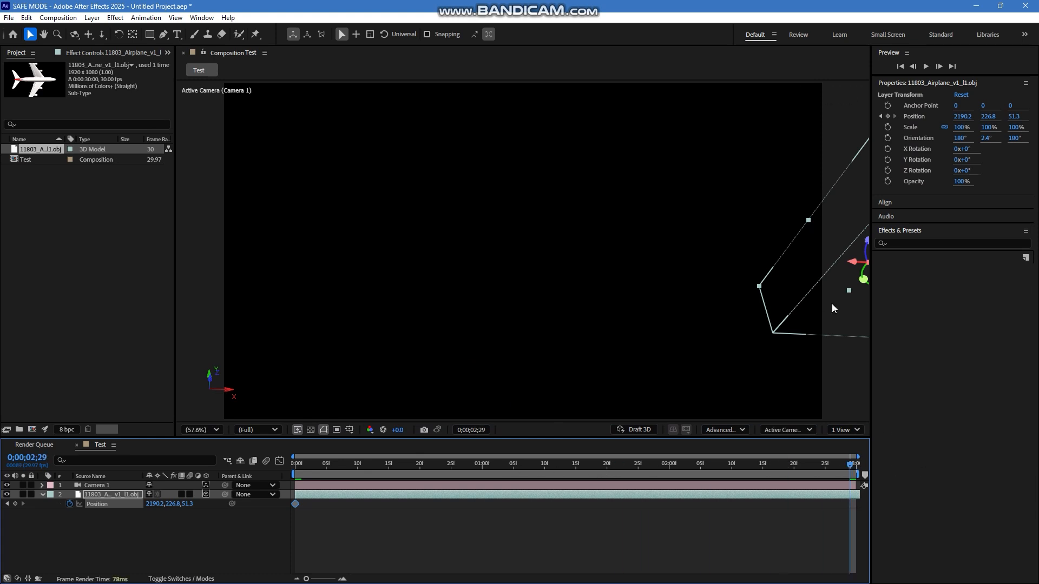
# Step: At 0;00;02;29, move the airplane along X past the frame's left edge to about -492, 226.8, -61.1
pyautogui.press(',')
pyautogui.moveTo(804, 261); pyautogui.dragTo(11, 295)
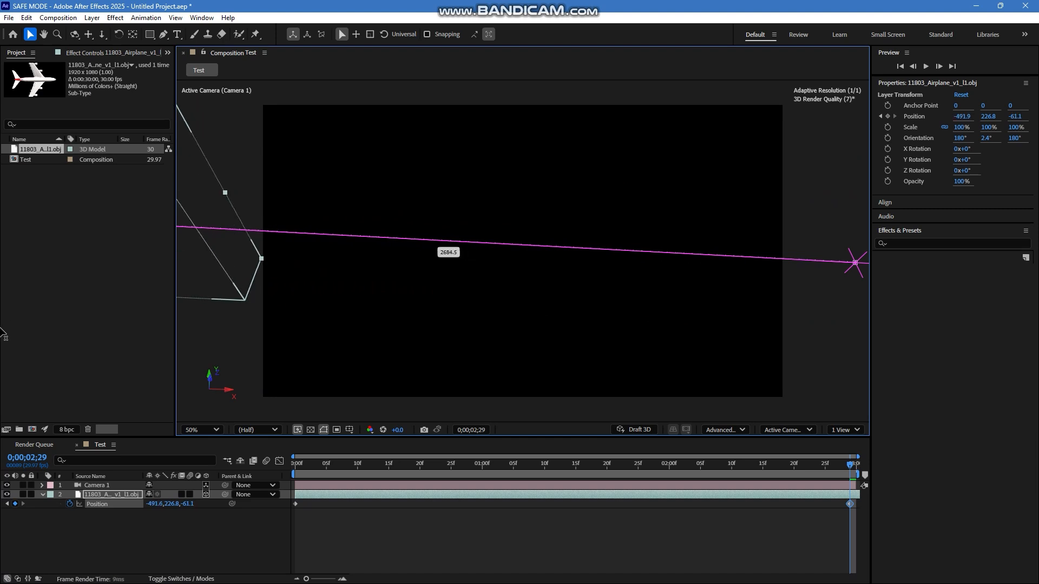
# Step: At the start of the timeline, orbit Camera 1 around the scene to a position of about 286, 1239, -1212.1
pyautogui.moveTo(319, 466); pyautogui.dragTo(244, 527)
pyautogui.click(102, 485)
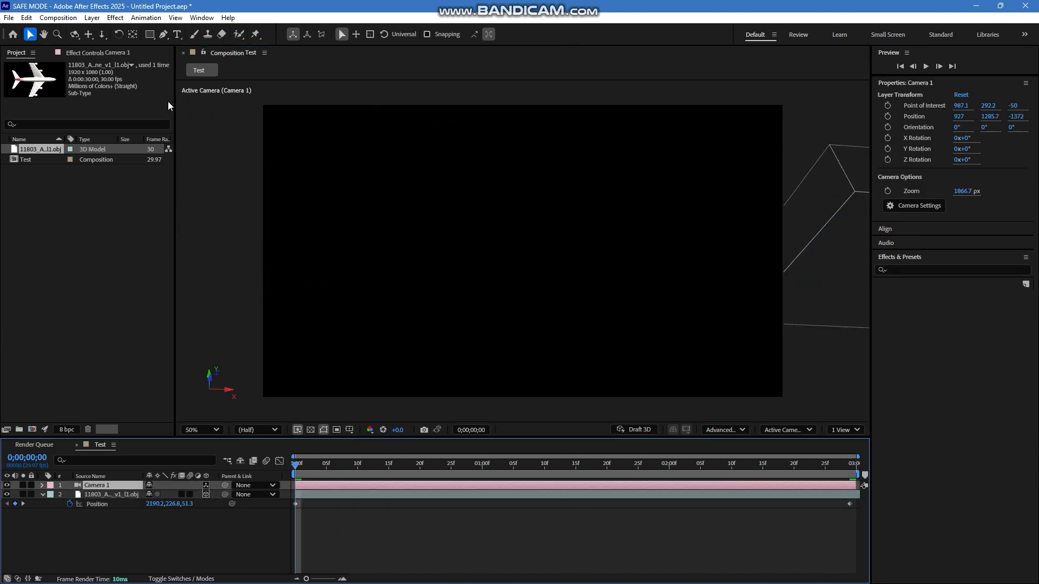
pyautogui.click(75, 34)
pyautogui.moveTo(569, 225); pyautogui.dragTo(505, 418)
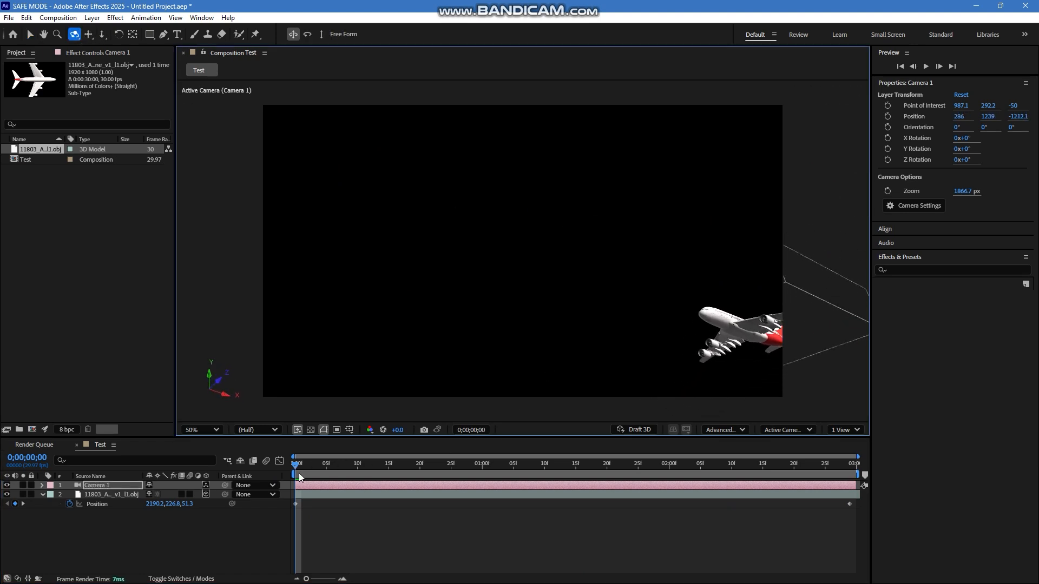
# Step: Enable keyframing at 0;00;00;00 for all of Camera 1's Transform properties, from Point of Interest through Z Rotation
pyautogui.click(42, 485)
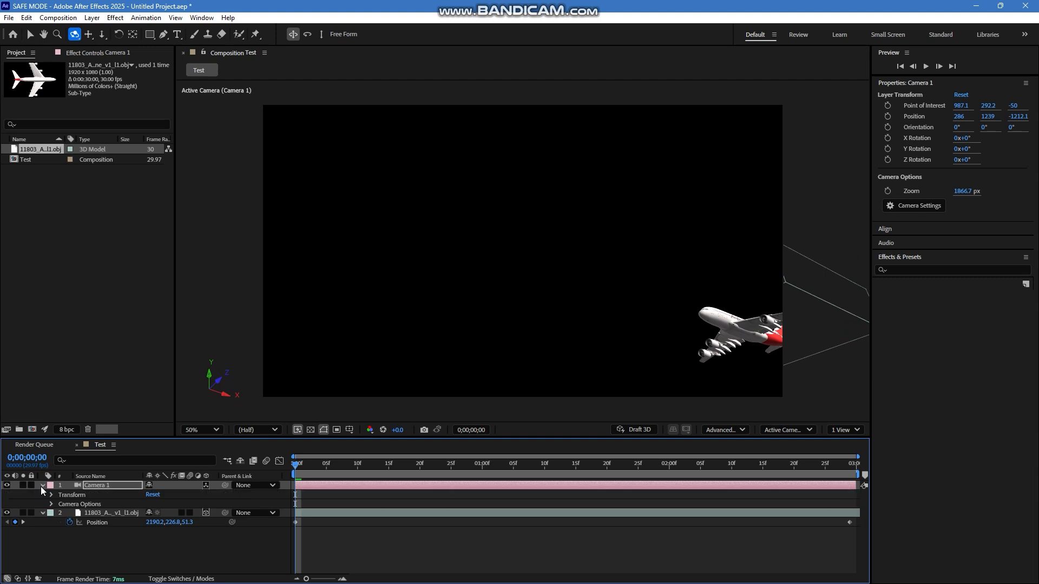
pyautogui.click(51, 496)
pyautogui.moveTo(68, 505); pyautogui.dragTo(73, 549)
# Step: Orbit Camera 1 sideways at 0;00;02;29 to keyframe a camera move, and scrub the timeline to review it
pyautogui.press('space')
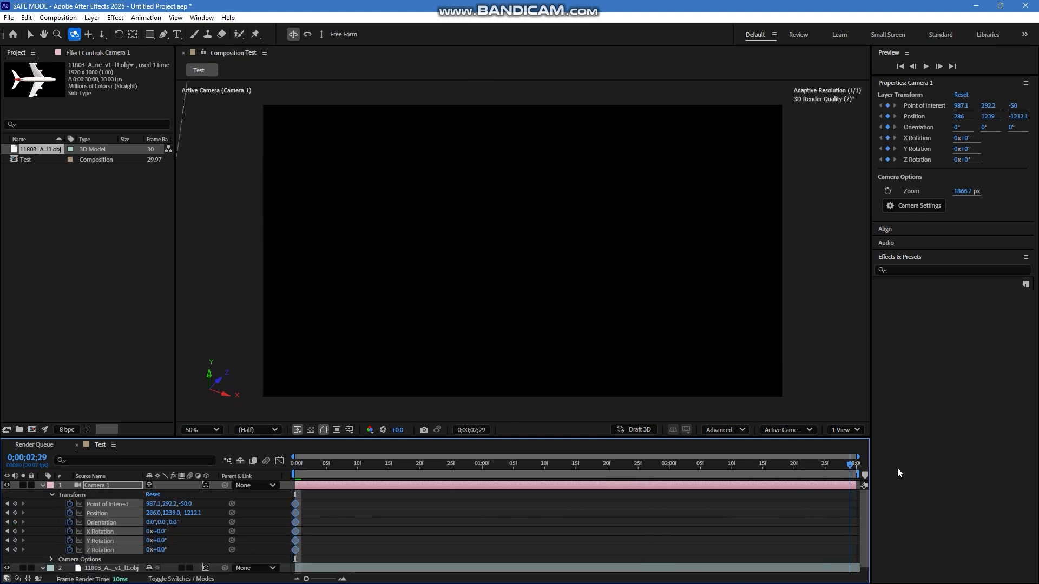
pyautogui.moveTo(518, 307); pyautogui.dragTo(443, 313)
pyautogui.click(326, 472)
pyautogui.moveTo(316, 466); pyautogui.dragTo(414, 479)
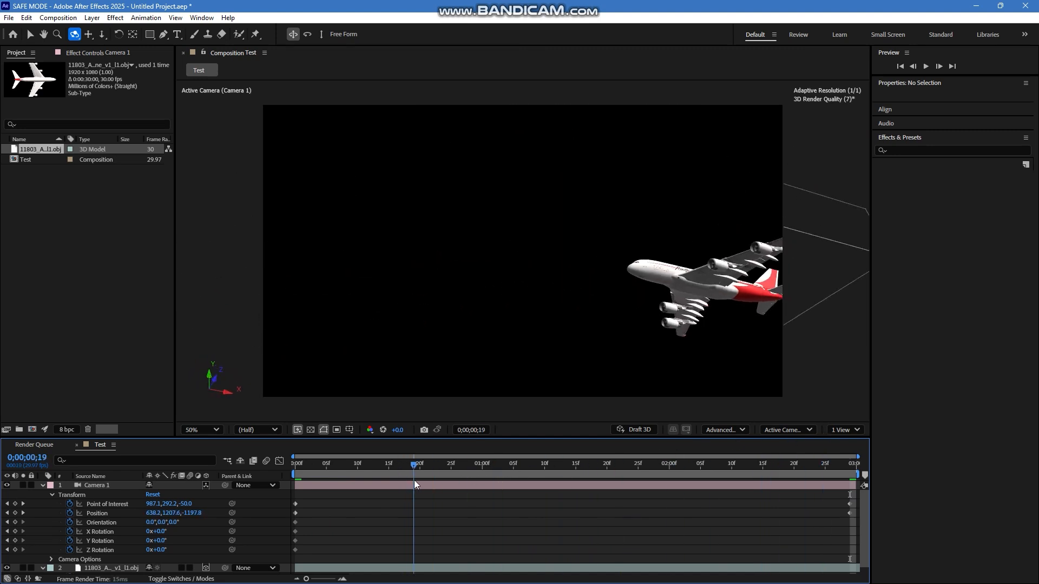
# Step: Collapse Camera 1's properties and create a full-frame solid layer named Horizone
pyautogui.click(43, 486)
pyautogui.hotkey('ctrl', 'y')
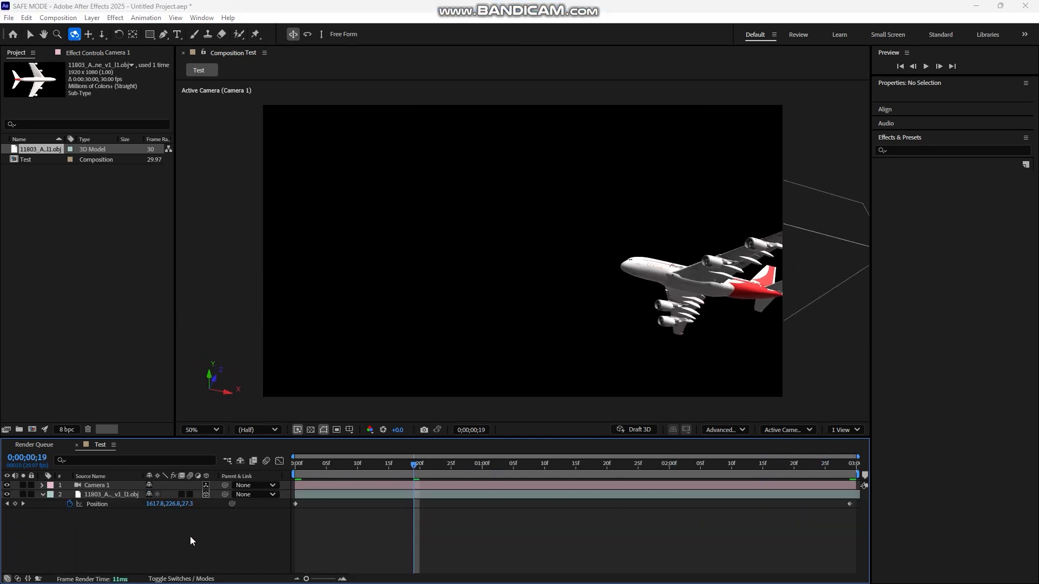
pyautogui.write('Horizone')
pyautogui.press('Return')
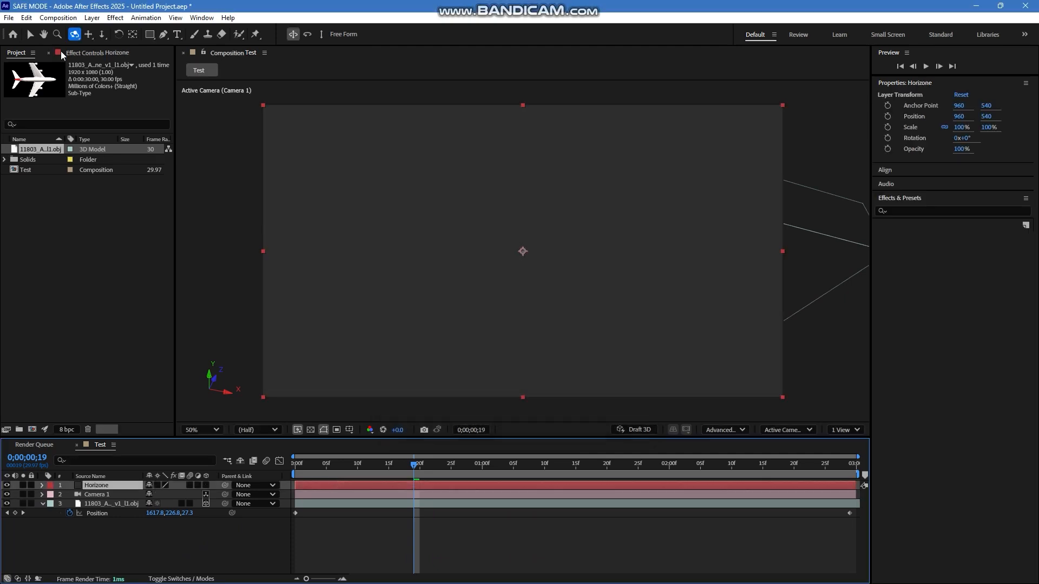
# Step: Find the Gradient Ramp effect and apply it to the Horizone layer
pyautogui.click(115, 18)
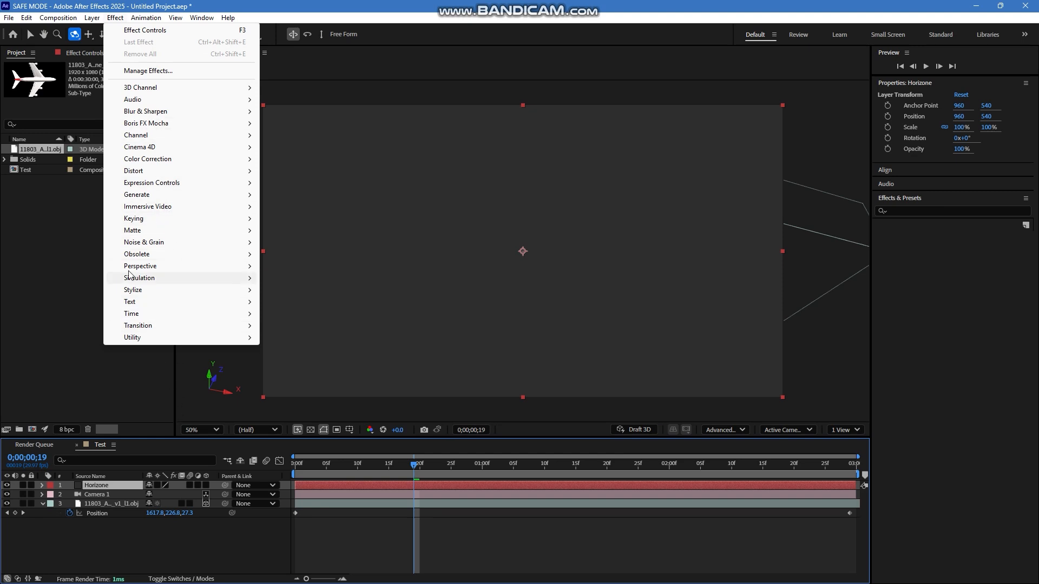
pyautogui.click(218, 551)
pyautogui.click(108, 487)
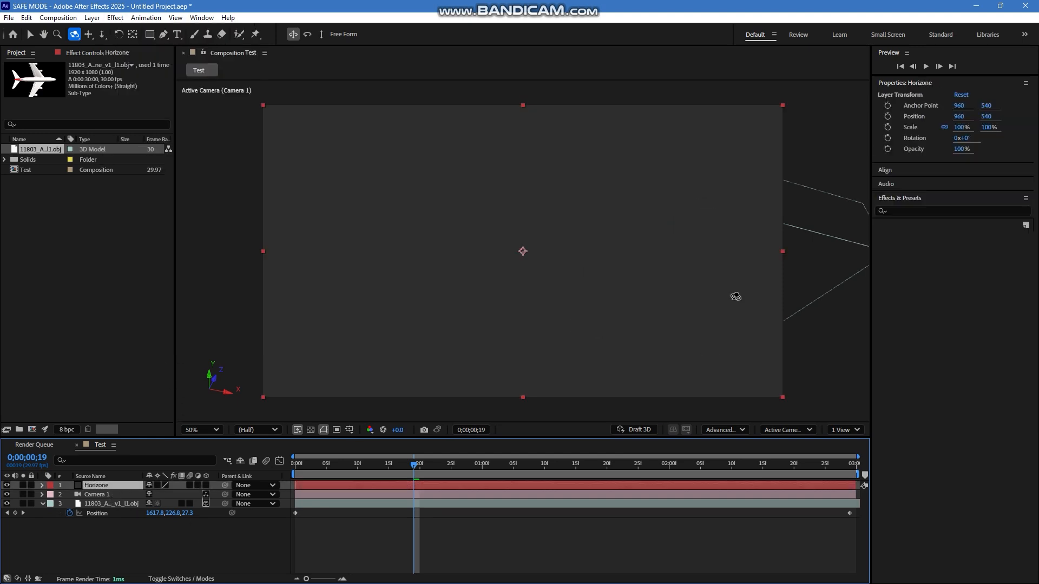
pyautogui.click(946, 210)
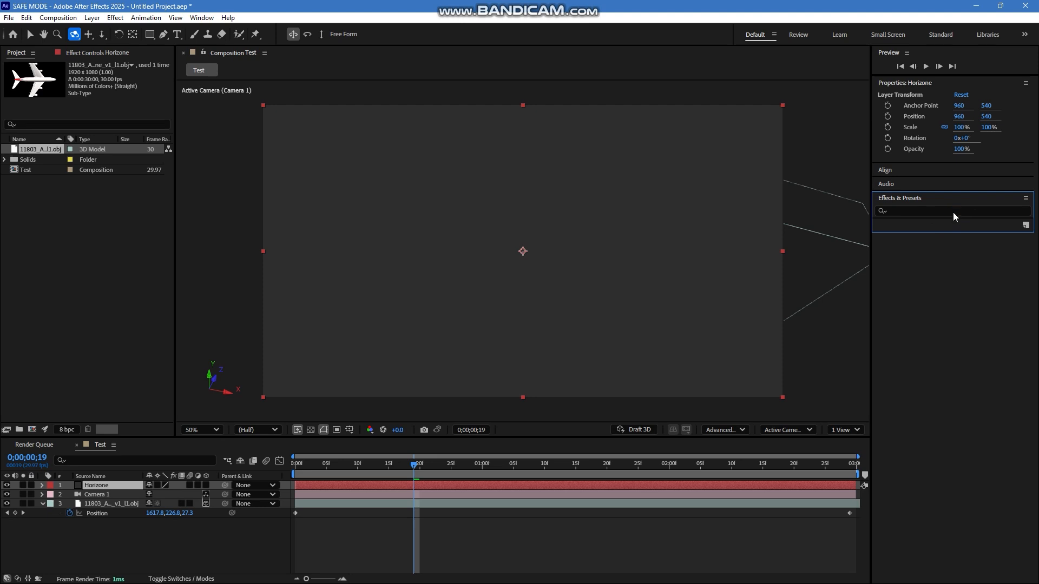
pyautogui.write('ramp')
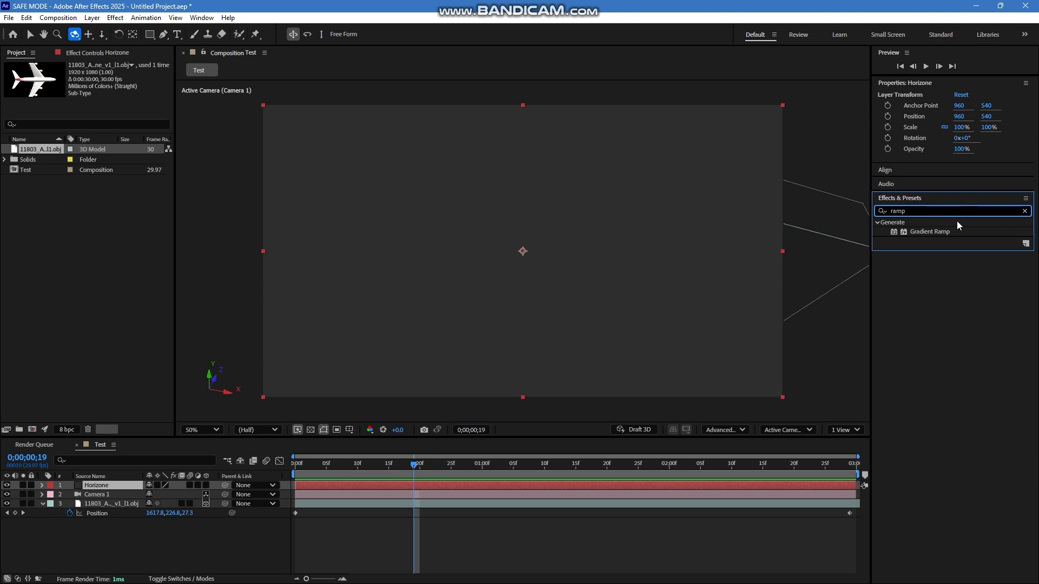
pyautogui.doubleClick(940, 230)
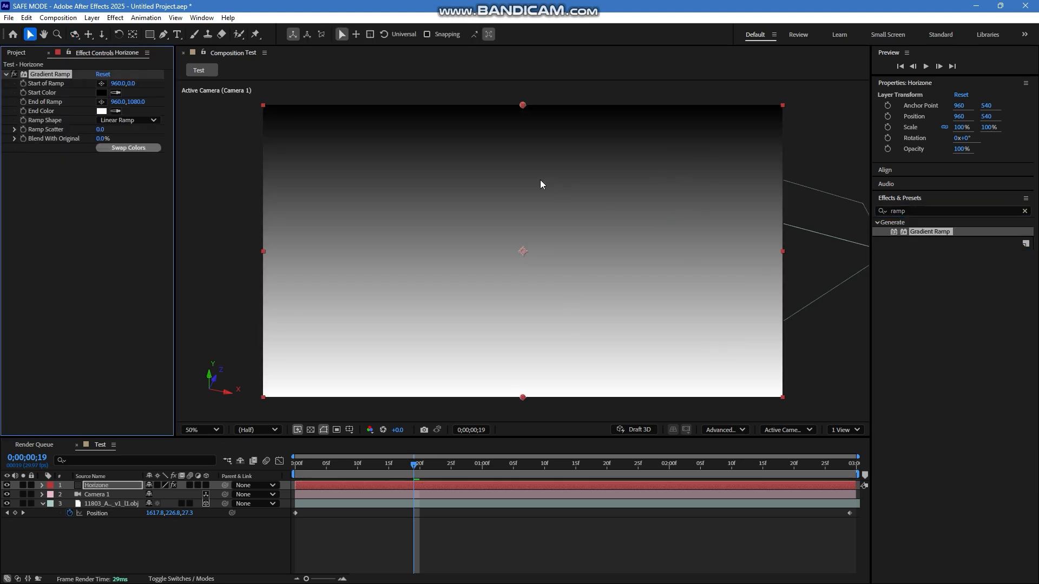
# Step: Set the Gradient Ramp's start color to a saturated bright blue
pyautogui.click(101, 92)
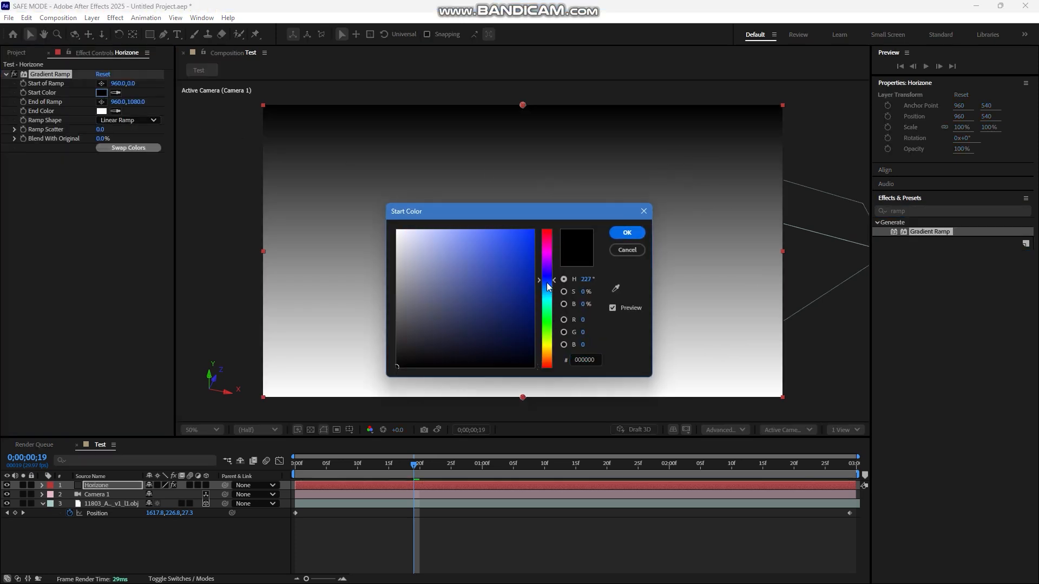
pyautogui.moveTo(547, 284); pyautogui.dragTo(547, 284)
pyautogui.moveTo(523, 241); pyautogui.dragTo(548, 206)
pyautogui.click(626, 232)
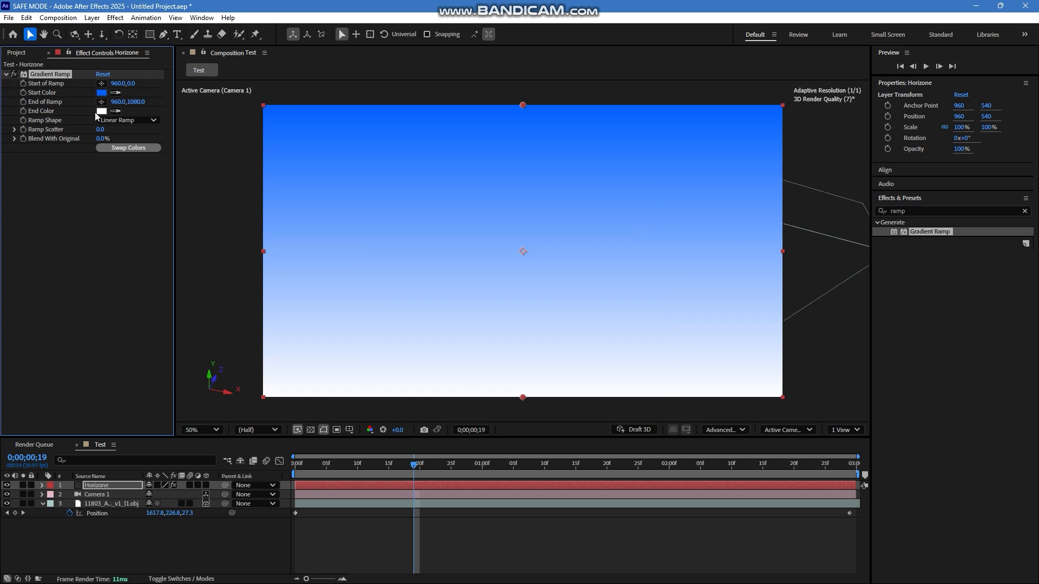
# Step: Set the Gradient Ramp's end color to a bright cyan
pyautogui.click(101, 111)
pyautogui.moveTo(548, 279); pyautogui.dragTo(547, 296)
pyautogui.moveTo(524, 243); pyautogui.dragTo(541, 222)
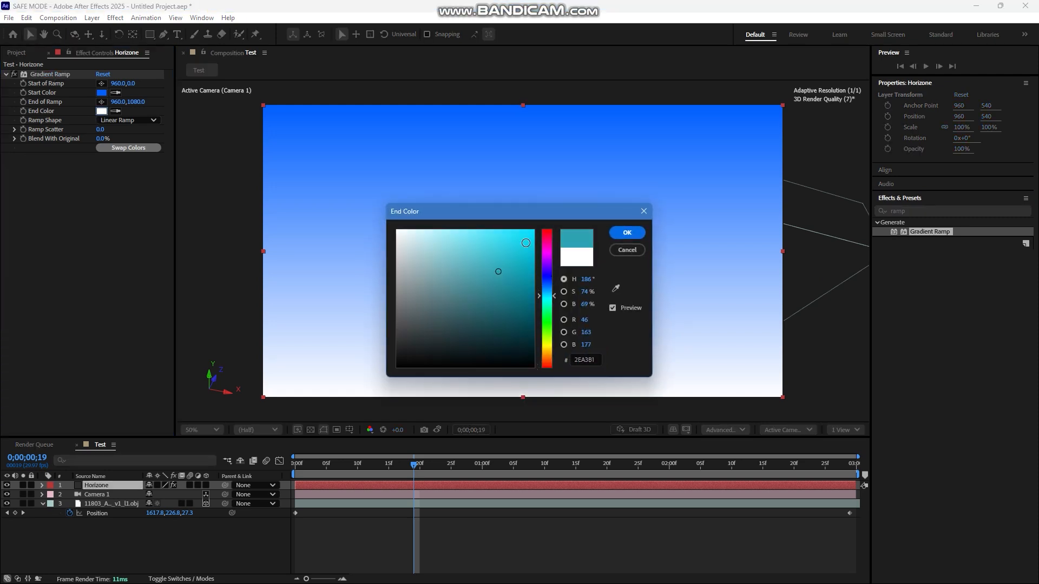
pyautogui.click(626, 232)
# Step: Place the Horizone layer beneath the airplane layer and scrub the timeline to review the flight against the sky
pyautogui.moveTo(103, 486); pyautogui.dragTo(169, 551)
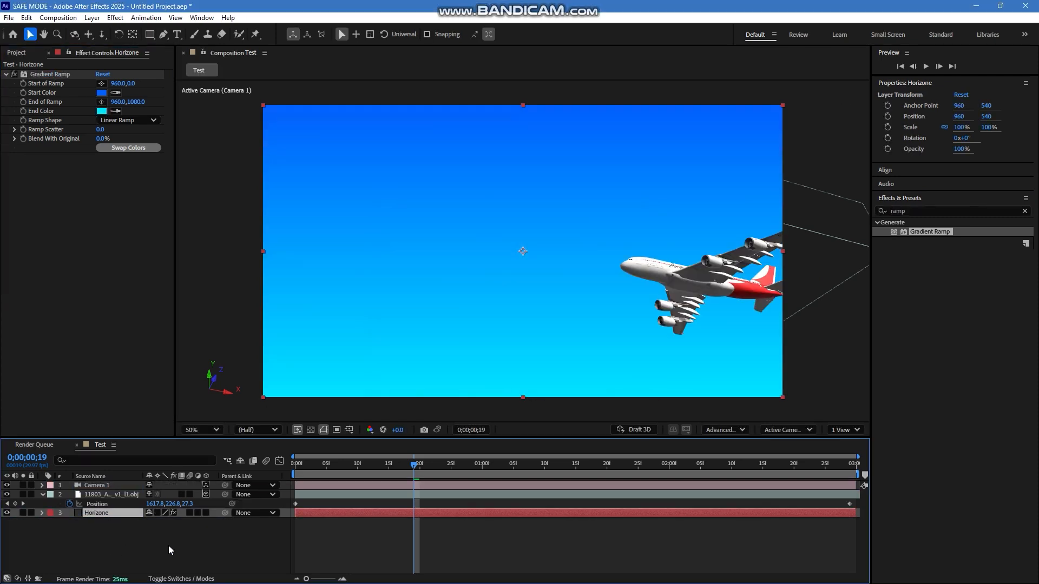
pyautogui.moveTo(297, 466); pyautogui.dragTo(639, 461)
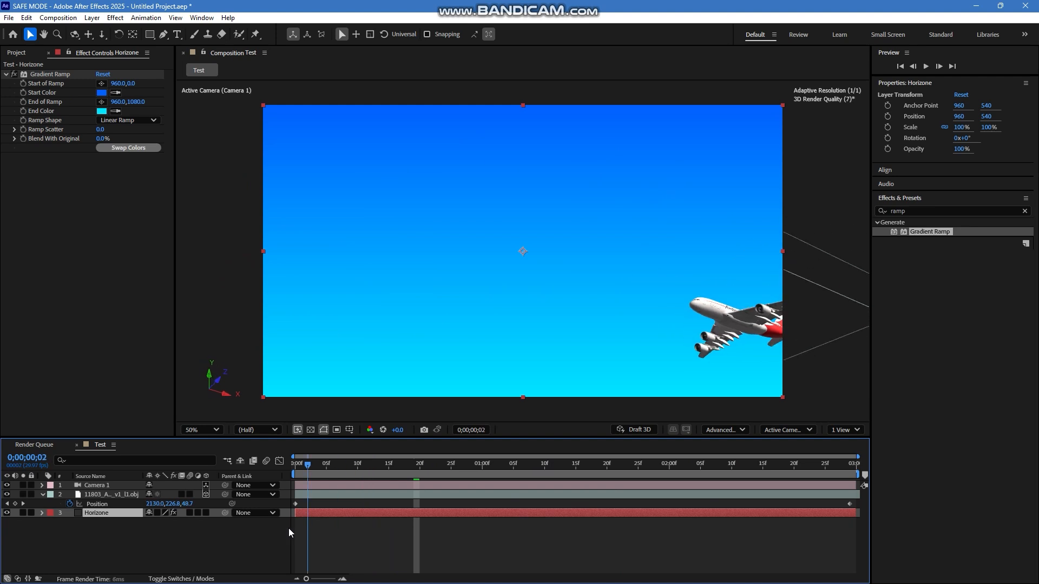